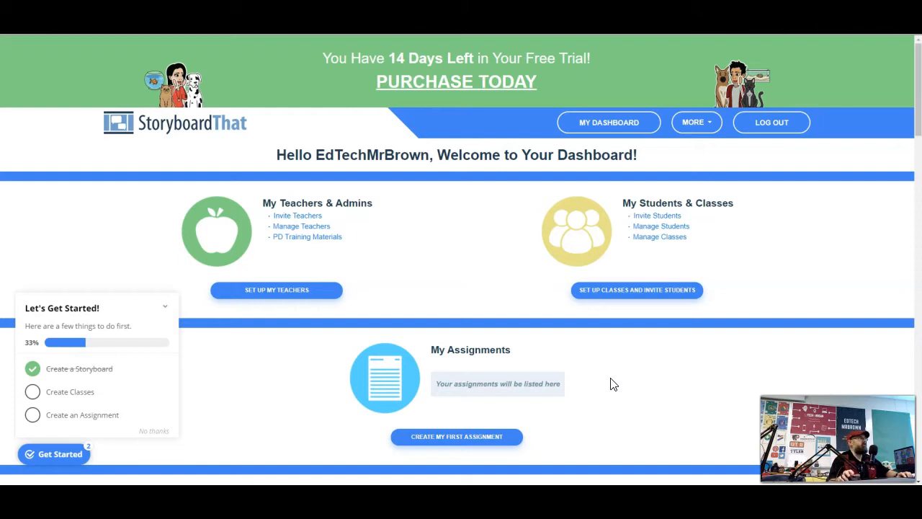
Open the Example001 storyboard from the dashboard in the storyboard editor
{"action": "left_click", "coordinate": [622, 383]}
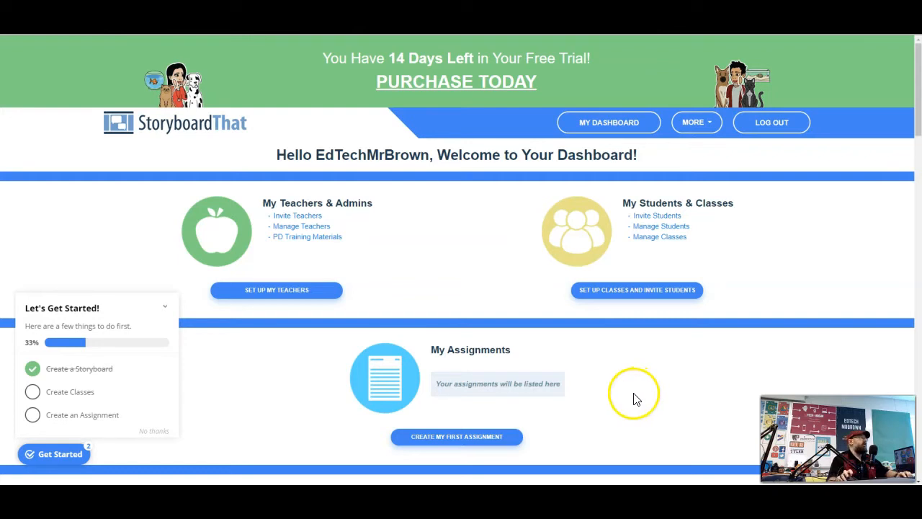
{"action": "scroll", "coordinate": [620, 391], "scroll_direction": "down", "scroll_amount": 2}
{"action": "scroll", "coordinate": [616, 393], "scroll_direction": "down", "scroll_amount": 4}
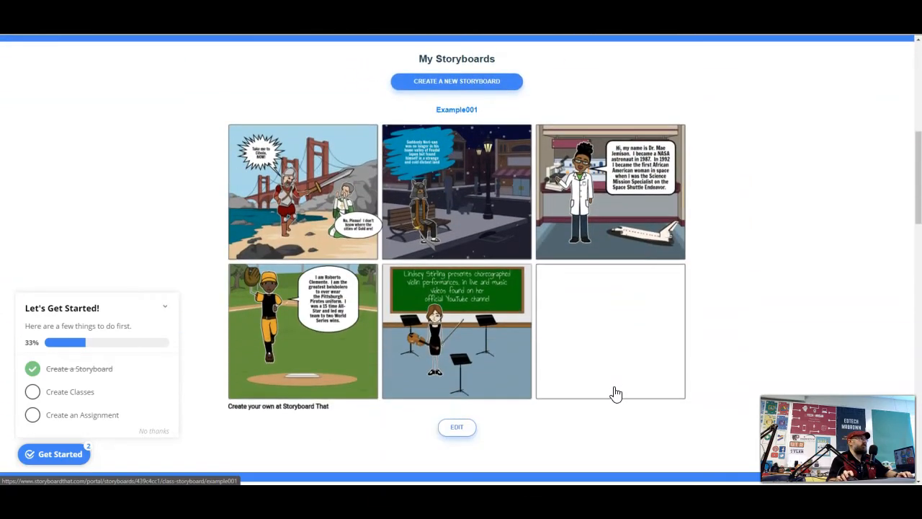
{"action": "left_click", "coordinate": [486, 224]}
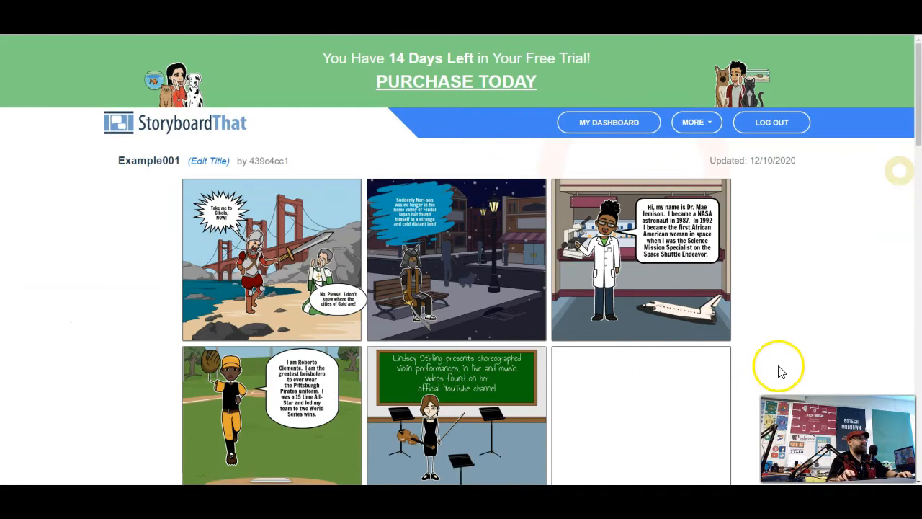
{"action": "scroll", "coordinate": [772, 340], "scroll_direction": "down", "scroll_amount": 1}
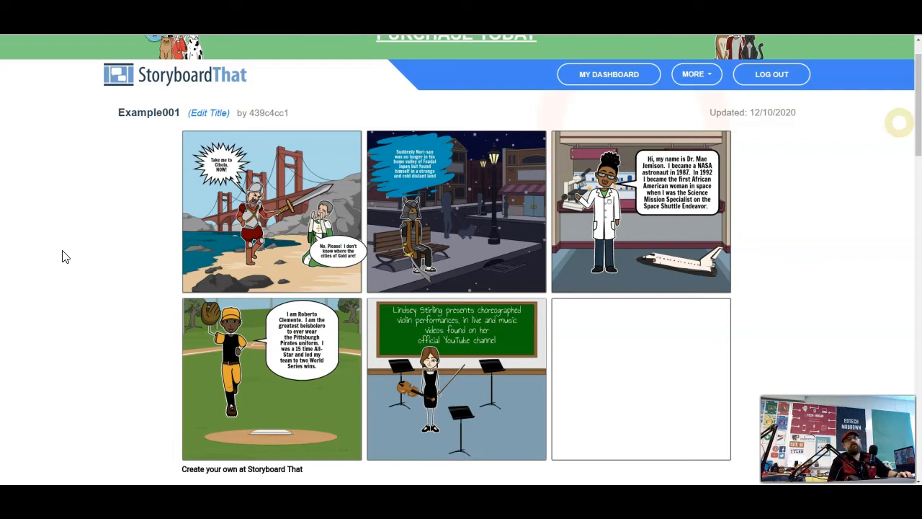
{"action": "left_click", "coordinate": [86, 363]}
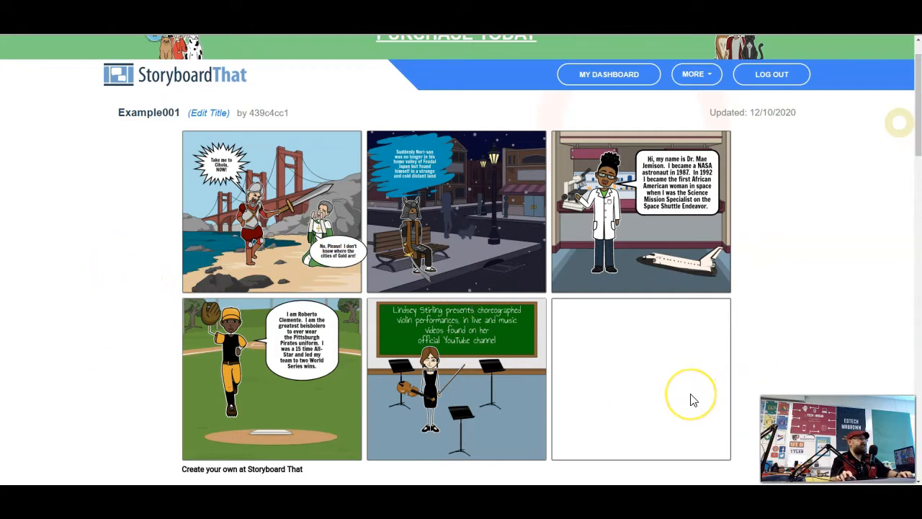
{"action": "scroll", "coordinate": [690, 400], "scroll_direction": "down", "scroll_amount": 2}
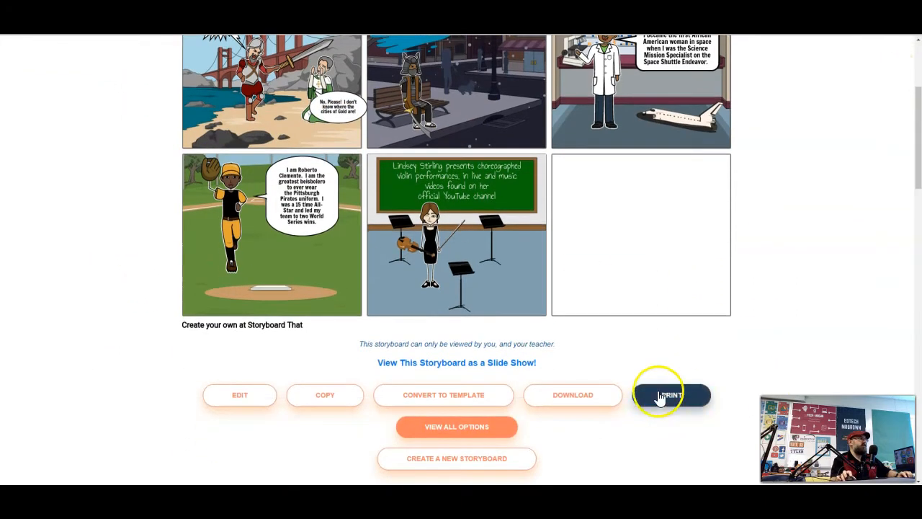
{"action": "left_click", "coordinate": [243, 394]}
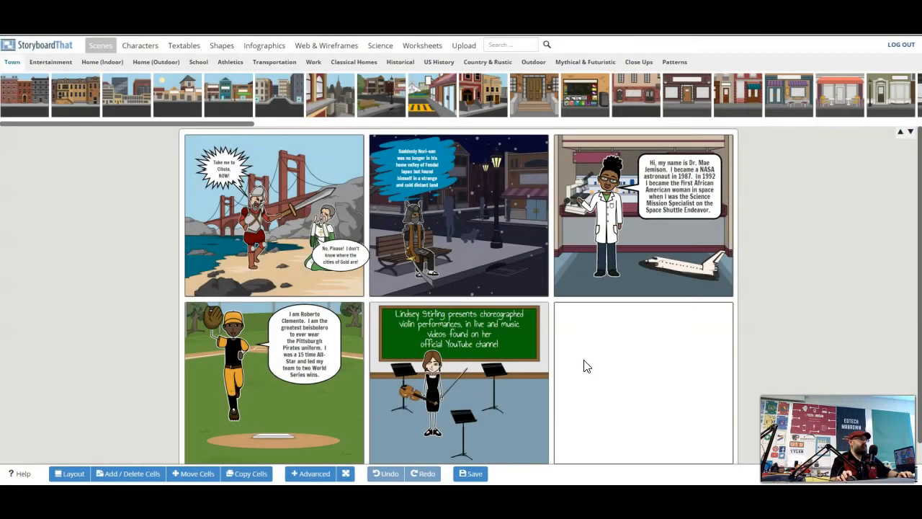
Browse the scene library categories to look through the available backgrounds
{"action": "scroll", "coordinate": [645, 351], "scroll_direction": "down", "scroll_amount": 1}
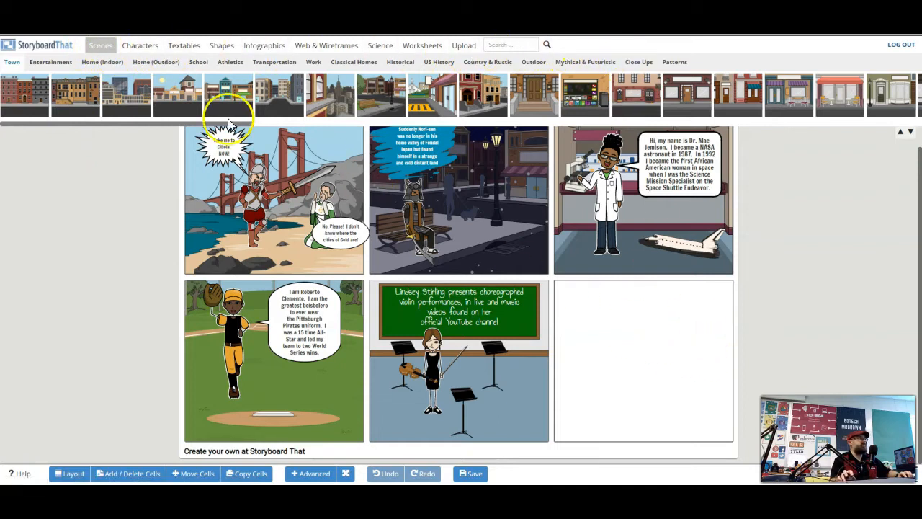
{"action": "left_click", "coordinate": [50, 64]}
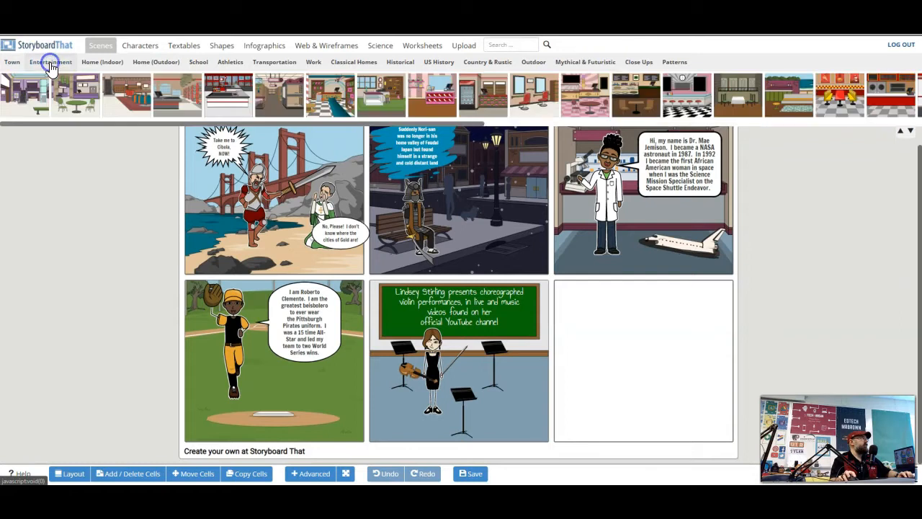
{"action": "left_click", "coordinate": [89, 64]}
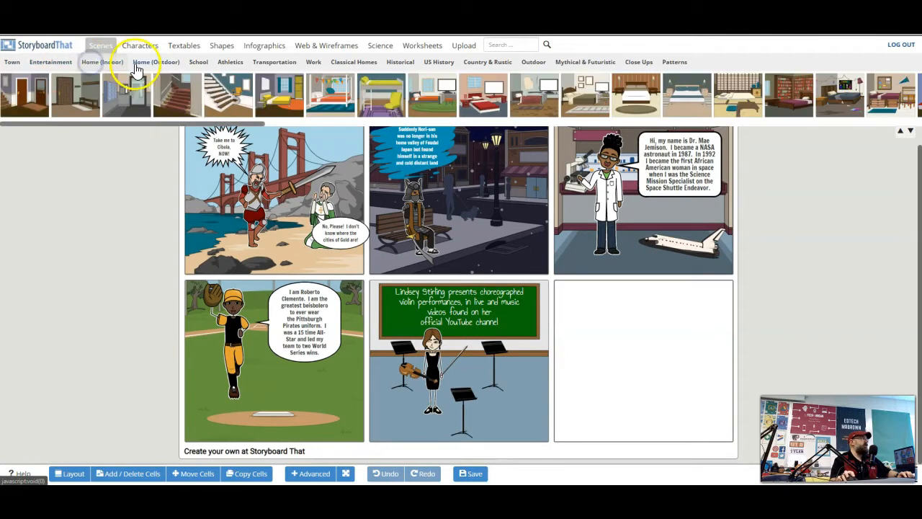
{"action": "left_click", "coordinate": [142, 64]}
{"action": "left_click", "coordinate": [229, 62]}
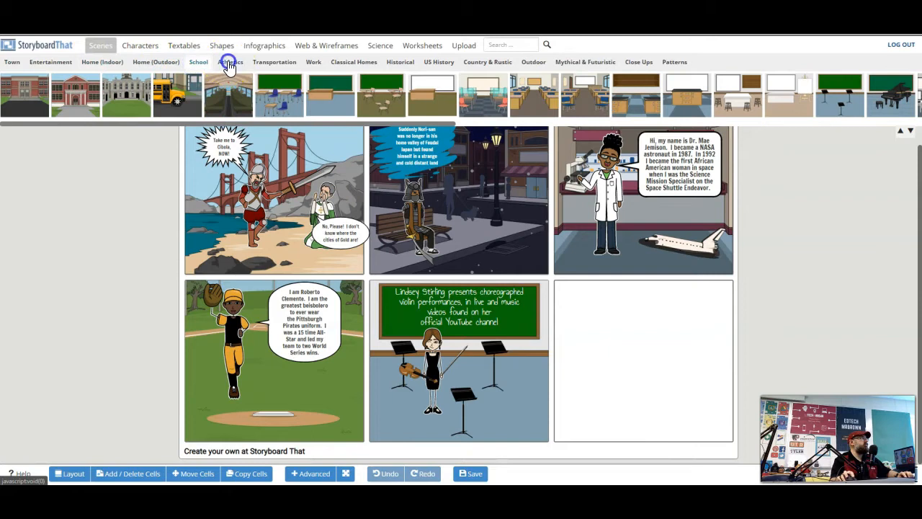
{"action": "left_click", "coordinate": [290, 63]}
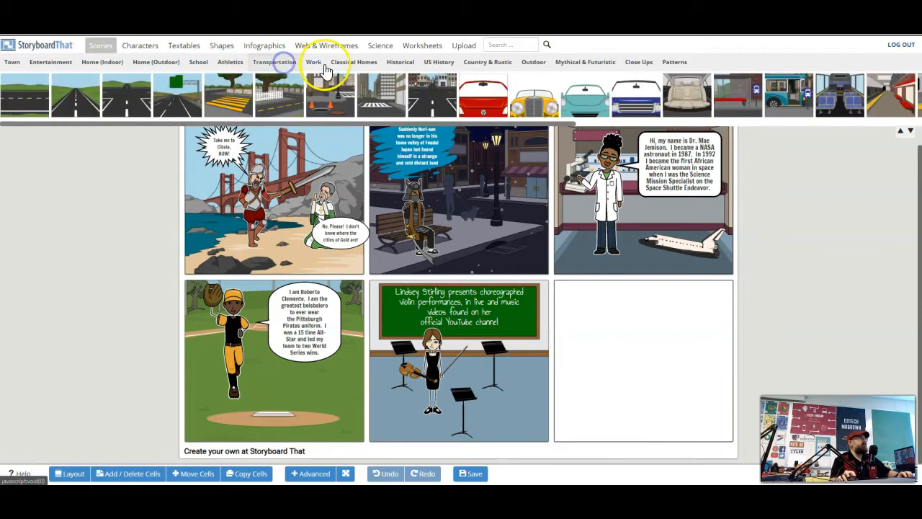
{"action": "left_click", "coordinate": [354, 63]}
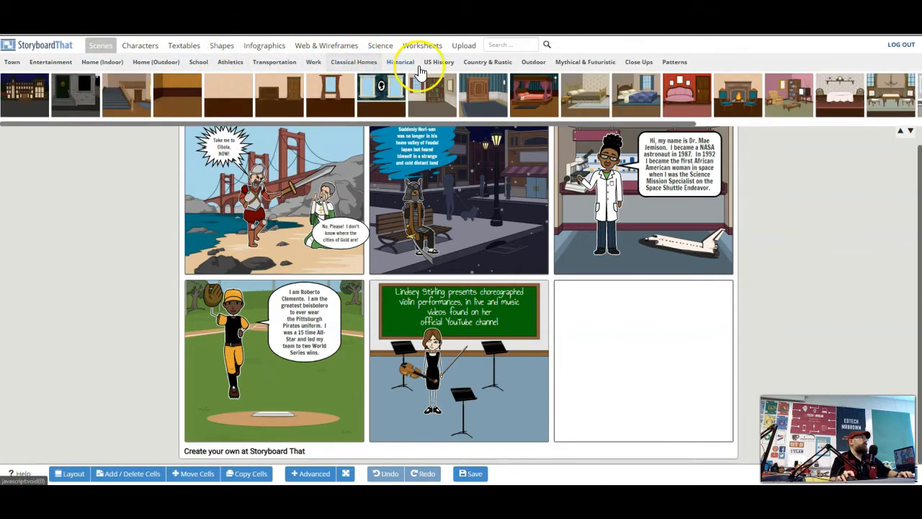
{"action": "left_click", "coordinate": [409, 66]}
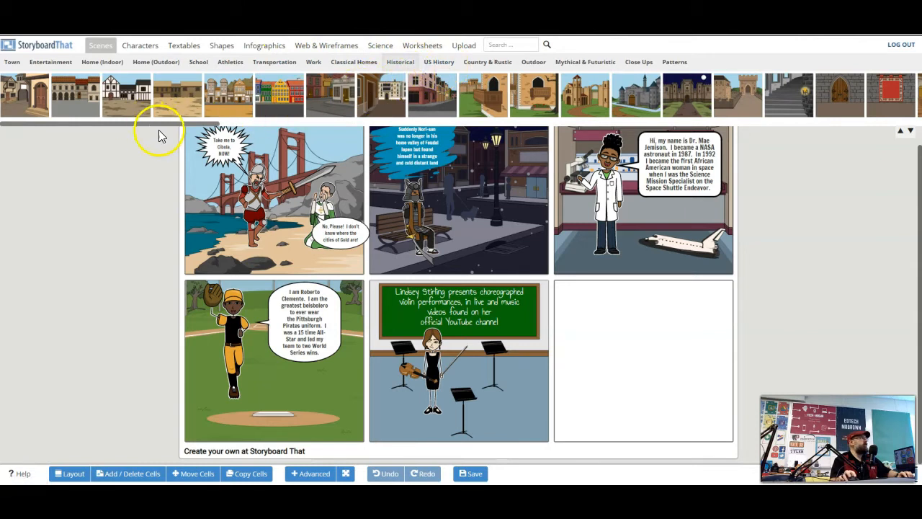
{"action": "left_click_drag", "start_coordinate": [155, 124], "coordinate": [99, 128]}
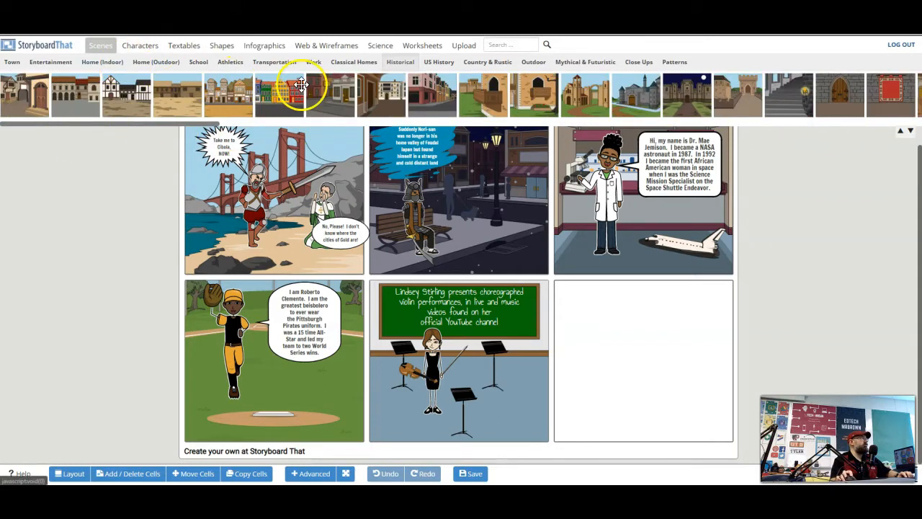
{"action": "left_click", "coordinate": [438, 62]}
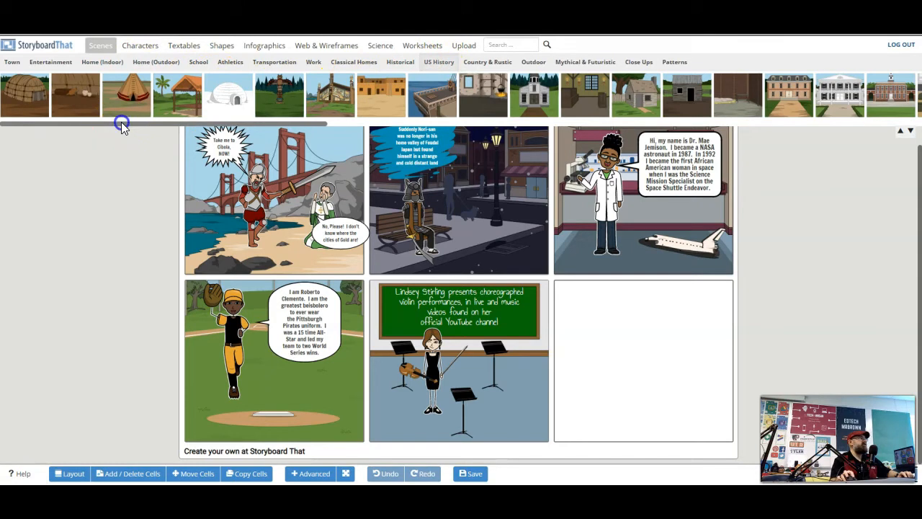
{"action": "left_click_drag", "start_coordinate": [121, 124], "coordinate": [618, 124]}
{"action": "left_click", "coordinate": [493, 63]}
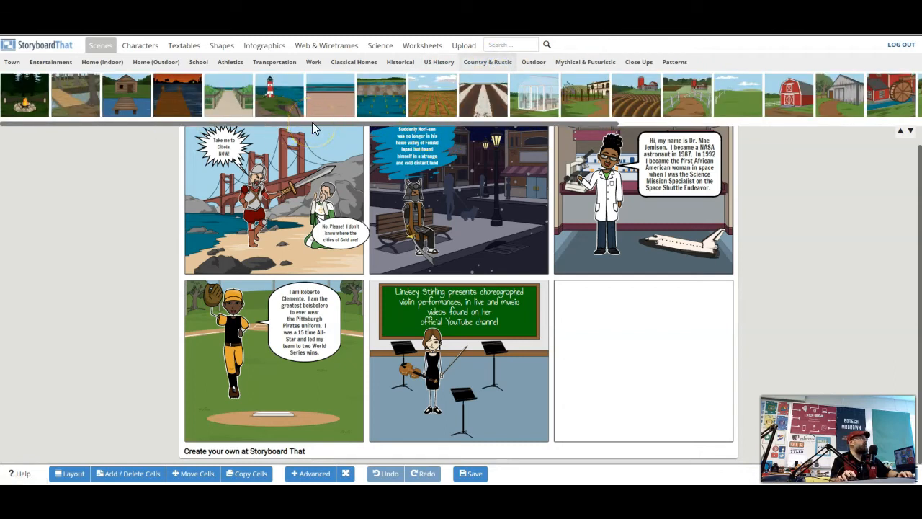
{"action": "left_click_drag", "start_coordinate": [301, 124], "coordinate": [634, 130]}
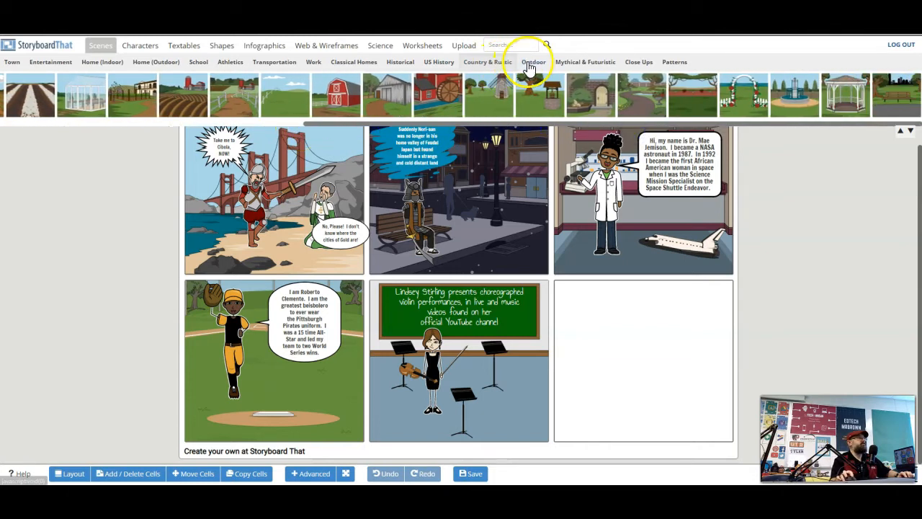
{"action": "left_click", "coordinate": [533, 62]}
{"action": "left_click_drag", "start_coordinate": [200, 123], "coordinate": [660, 139]}
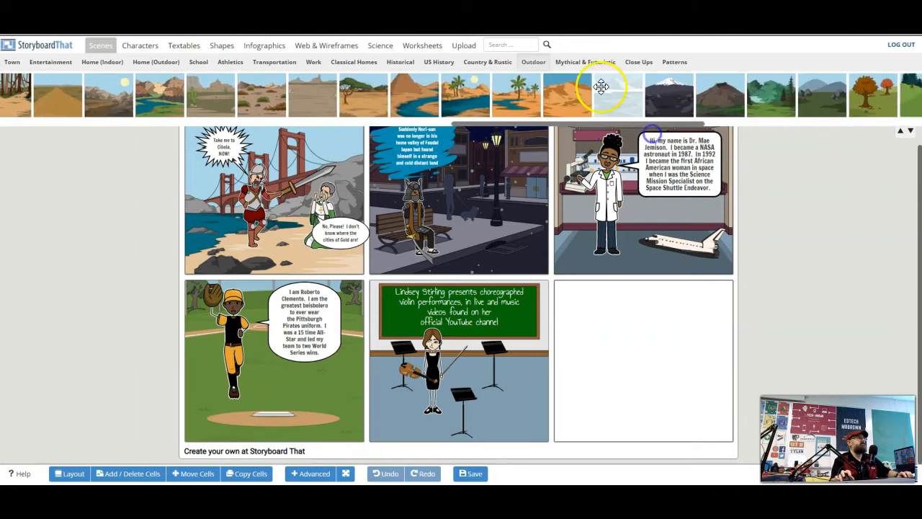
Place the laboratory scene from the Mythical & Futuristic category into the empty sixth cell
{"action": "left_click", "coordinate": [588, 65]}
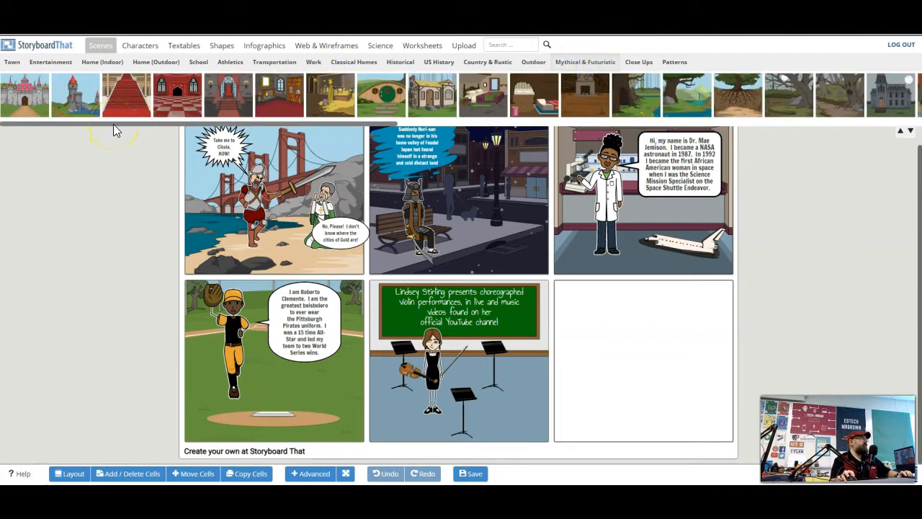
{"action": "left_click_drag", "start_coordinate": [113, 124], "coordinate": [452, 124]}
{"action": "left_click_drag", "start_coordinate": [550, 123], "coordinate": [660, 125]}
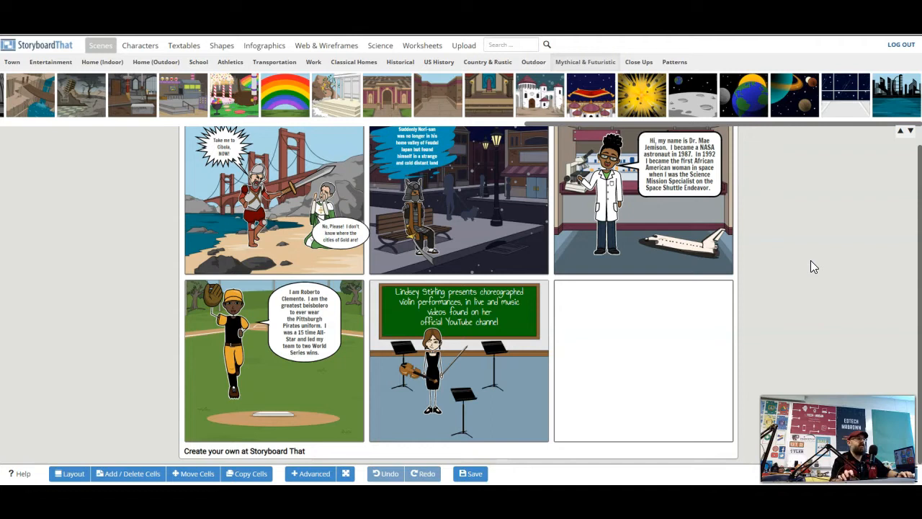
{"action": "left_click_drag", "start_coordinate": [335, 95], "coordinate": [618, 313]}
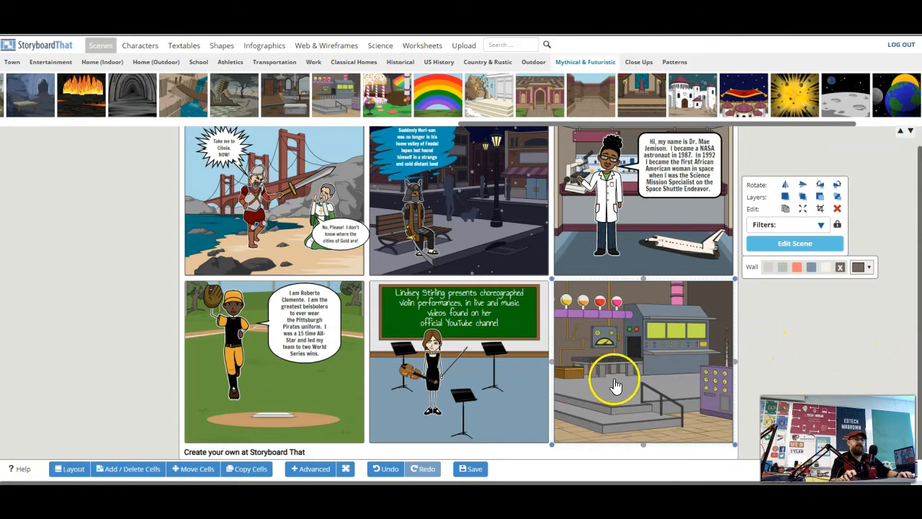
Search the character library for scientist
{"action": "left_click", "coordinate": [140, 45]}
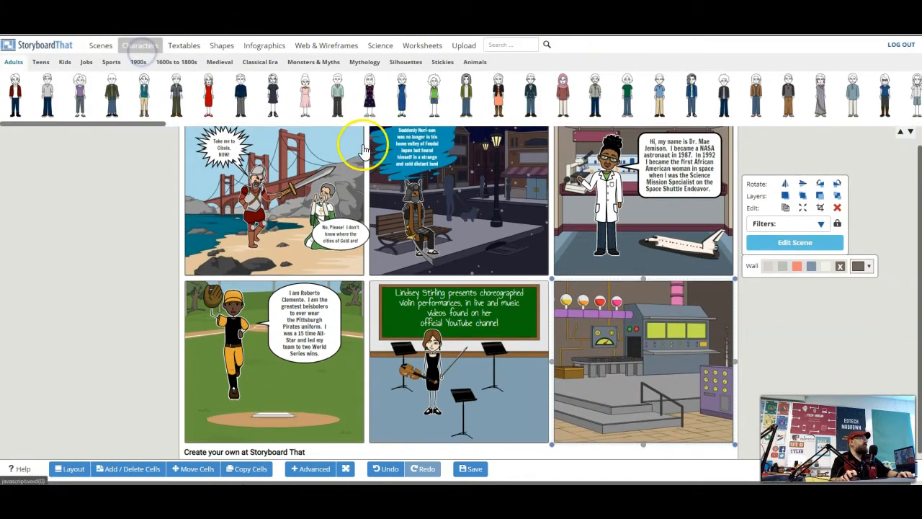
{"action": "left_click", "coordinate": [500, 45]}
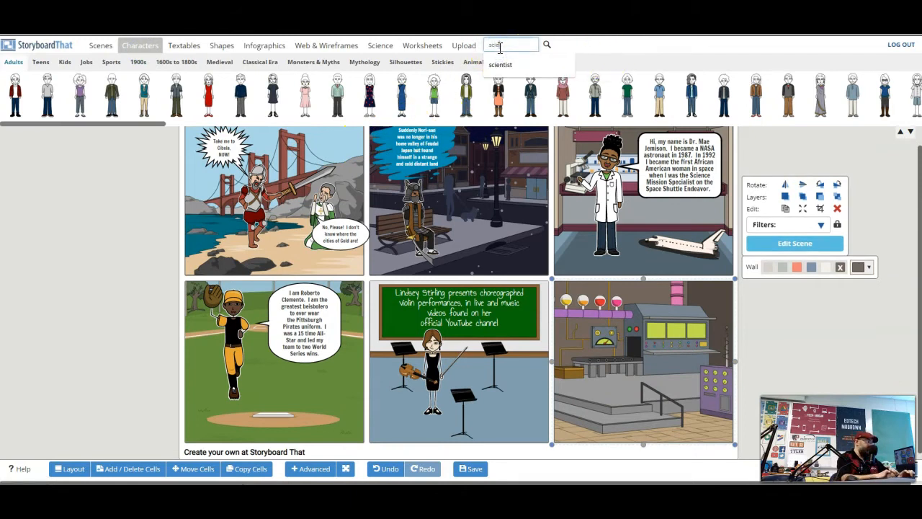
{"action": "type", "text": "scientist"}
{"action": "key", "text": "Return"}
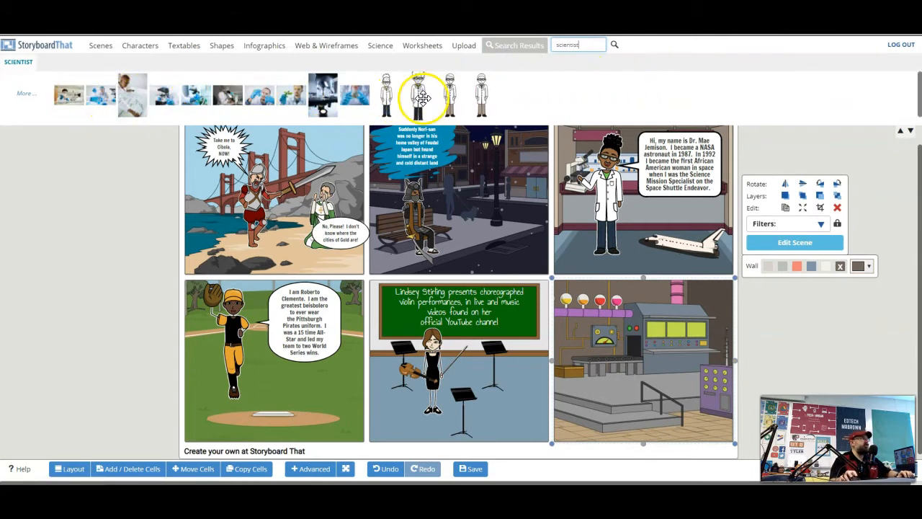
Add a lab-coat scientist character to the laboratory cell, enlarge it and position it on the left
{"action": "left_click_drag", "start_coordinate": [416, 90], "coordinate": [643, 347]}
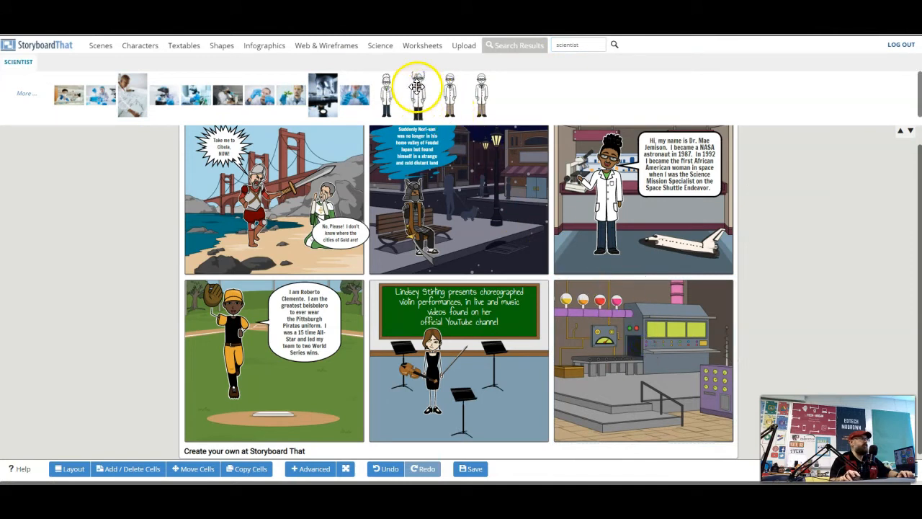
{"action": "left_click_drag", "start_coordinate": [564, 238], "coordinate": [654, 374]}
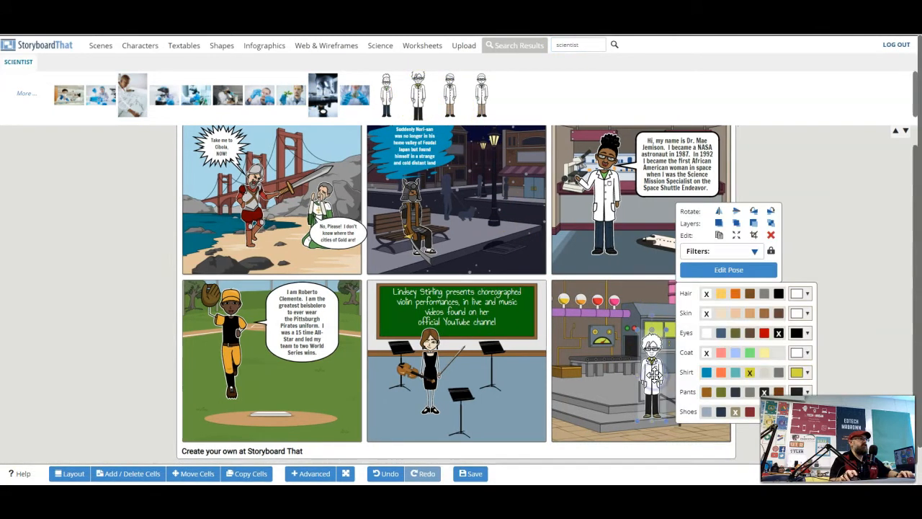
{"action": "left_click_drag", "start_coordinate": [635, 327], "coordinate": [626, 300]}
{"action": "left_click_drag", "start_coordinate": [652, 363], "coordinate": [602, 360]}
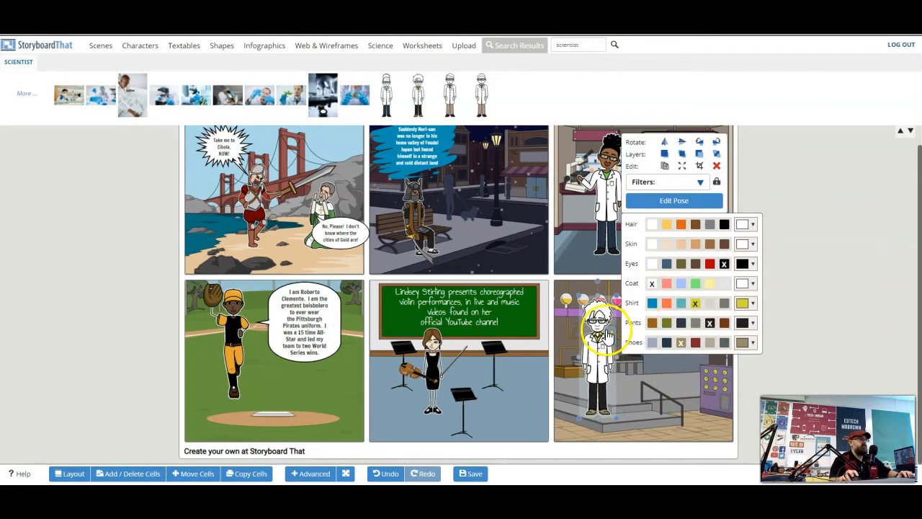
Select the scientist and set its hair to a custom light grey colour
{"action": "left_click", "coordinate": [607, 334]}
{"action": "left_click", "coordinate": [607, 334]}
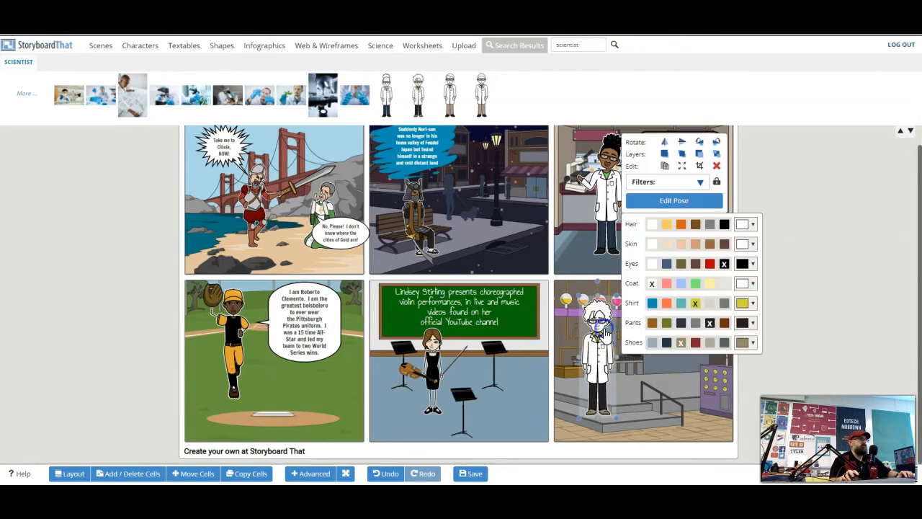
{"action": "left_click", "coordinate": [672, 227]}
{"action": "left_click", "coordinate": [711, 229]}
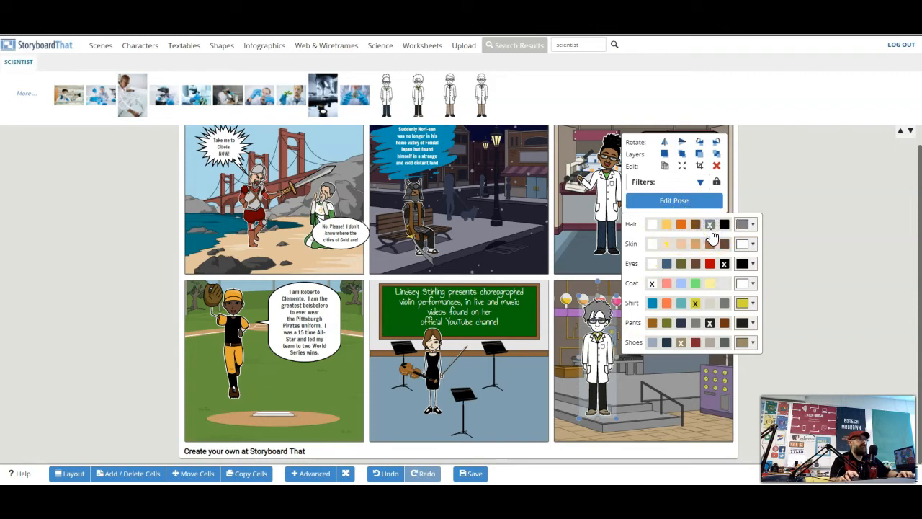
{"action": "left_click", "coordinate": [652, 226]}
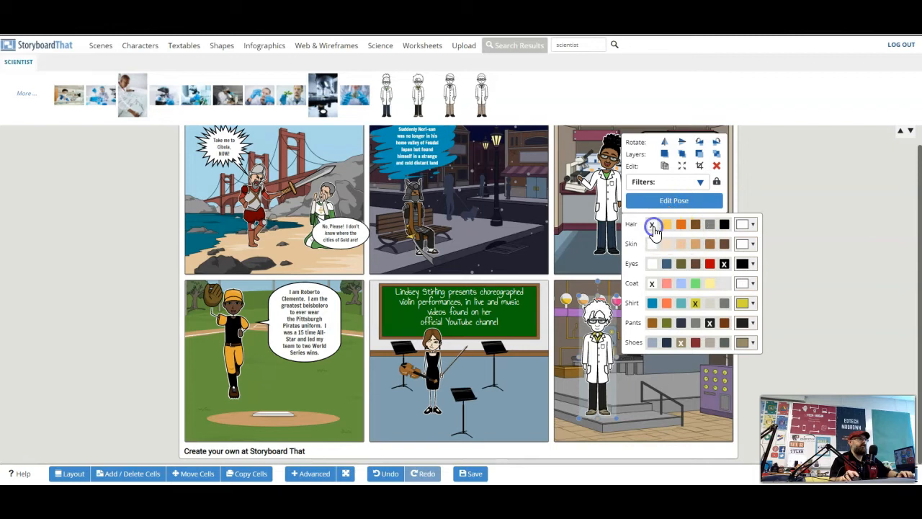
{"action": "left_click", "coordinate": [750, 226]}
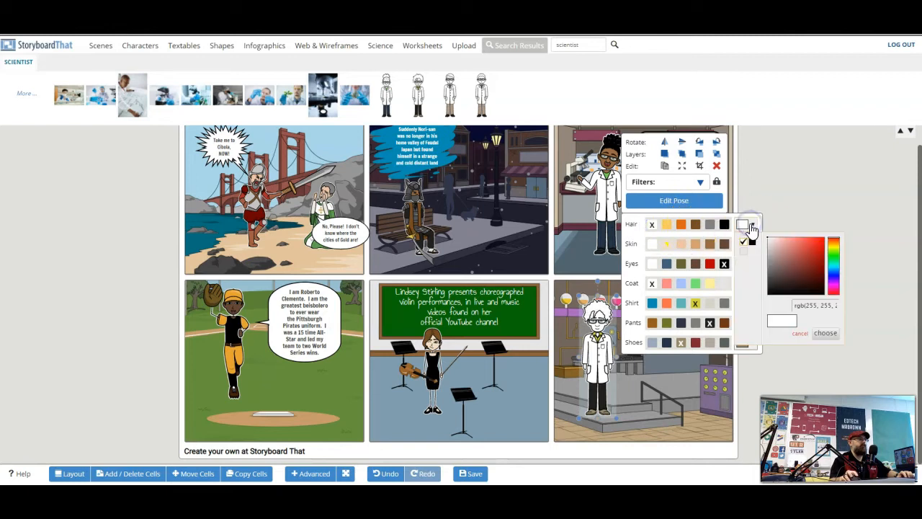
{"action": "left_click", "coordinate": [772, 251]}
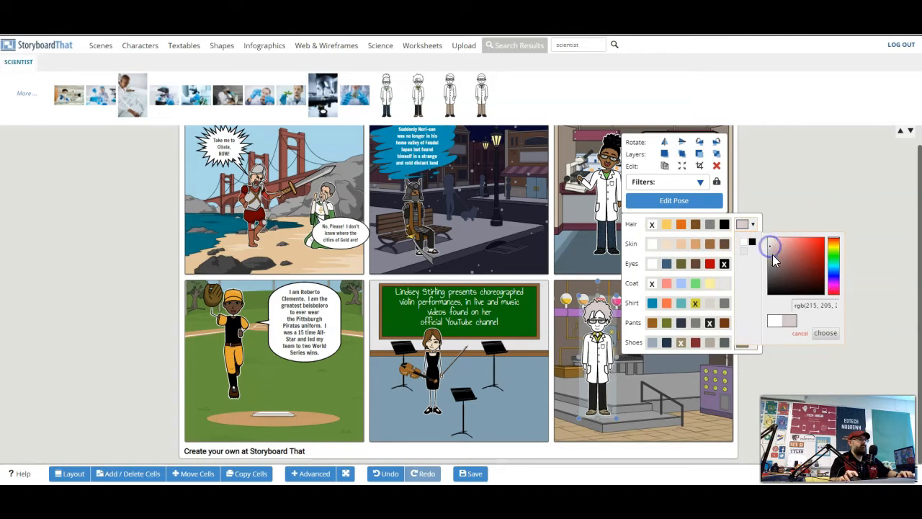
{"action": "left_click", "coordinate": [825, 332]}
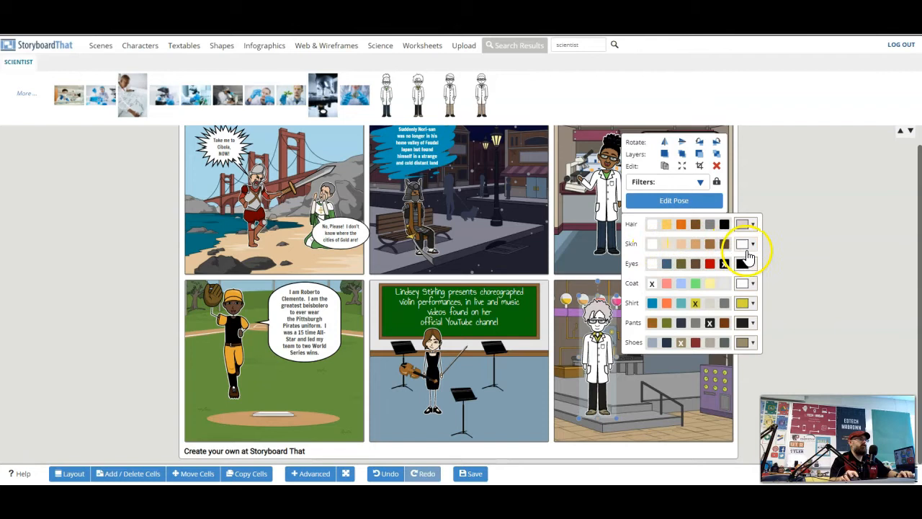
Recolour the scientist with a lighter skin tone, a green coat and red shoes
{"action": "left_click", "coordinate": [753, 246]}
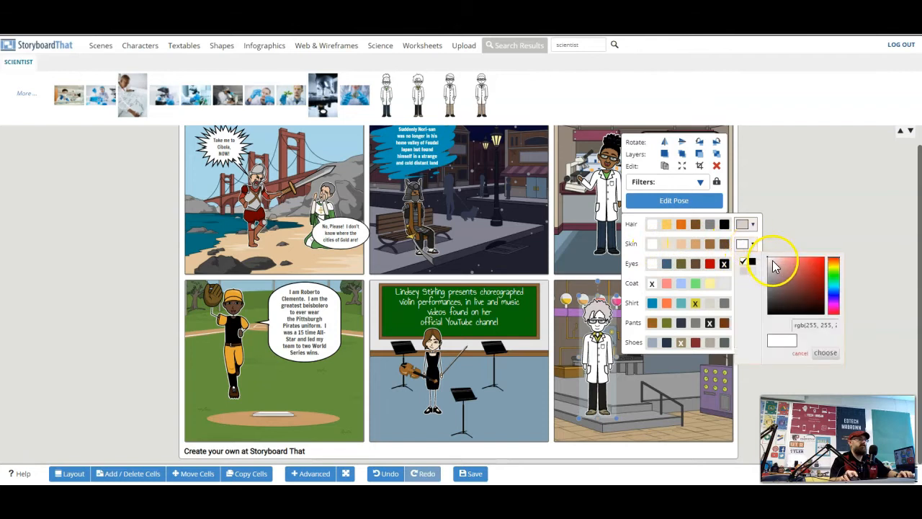
{"action": "left_click", "coordinate": [666, 245]}
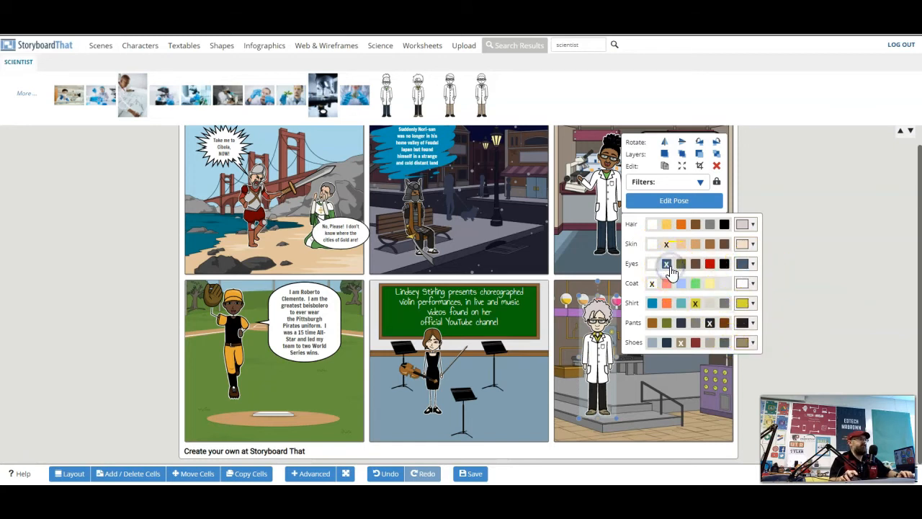
{"action": "left_click", "coordinate": [698, 286]}
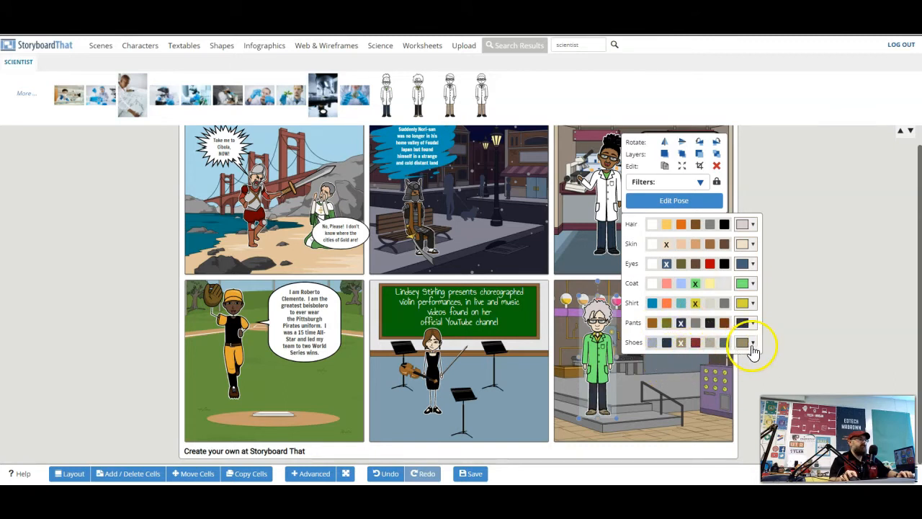
{"action": "left_click", "coordinate": [695, 342]}
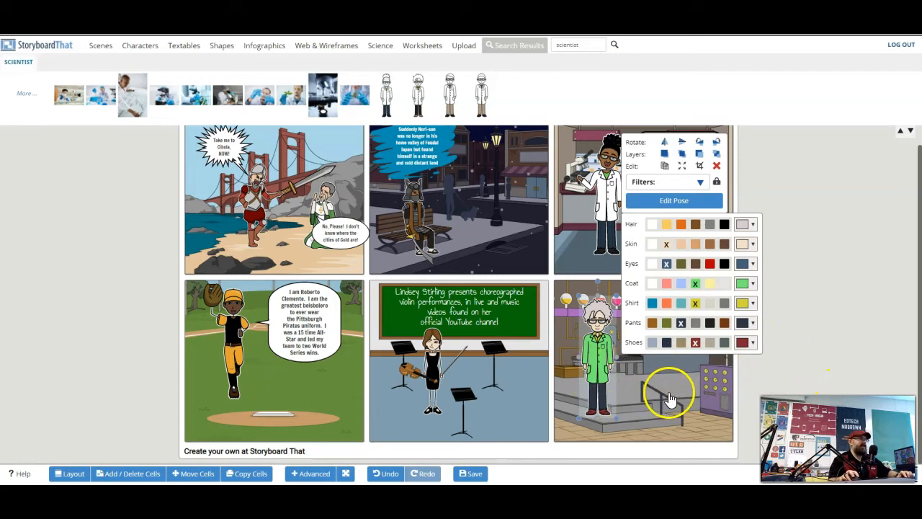
Open the scientist's pose editor and choose a frowning expression, the second head and both hands raised to the face
{"action": "left_click", "coordinate": [663, 148]}
{"action": "left_click", "coordinate": [663, 201]}
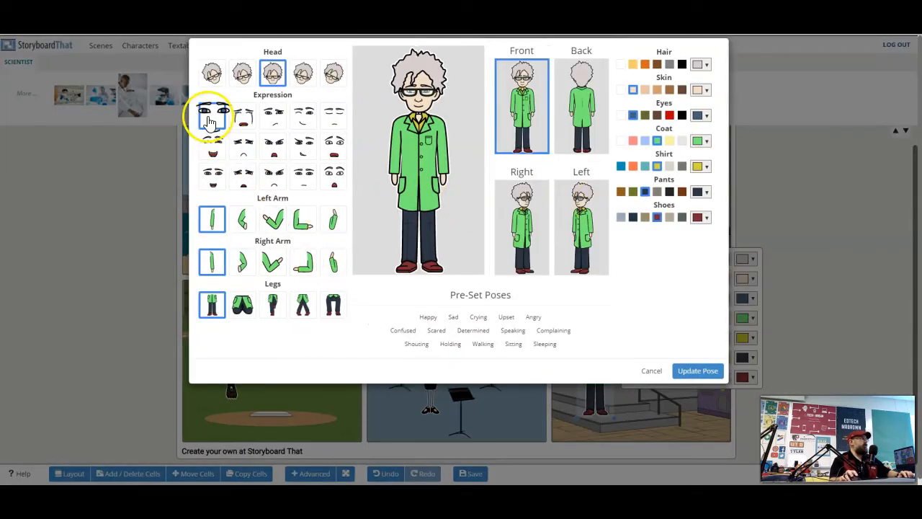
{"action": "left_click", "coordinate": [274, 177]}
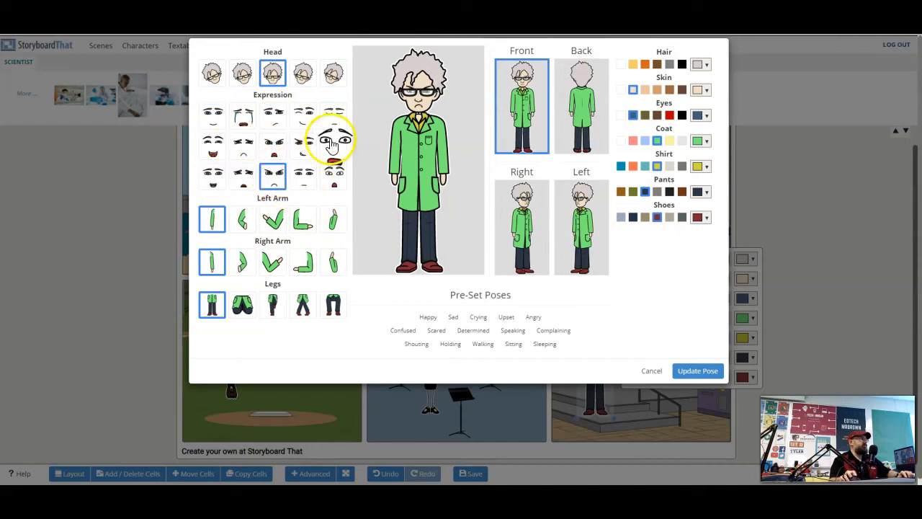
{"action": "left_click", "coordinate": [251, 74]}
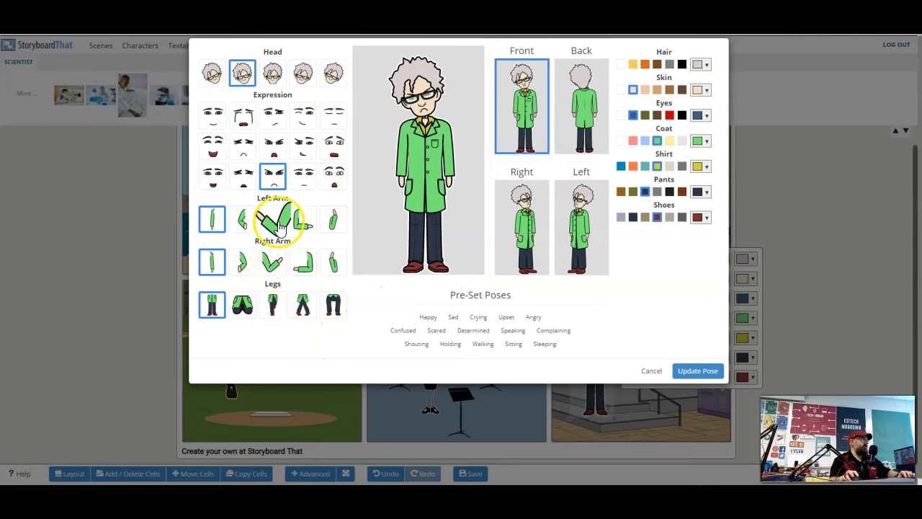
{"action": "left_click", "coordinate": [332, 219]}
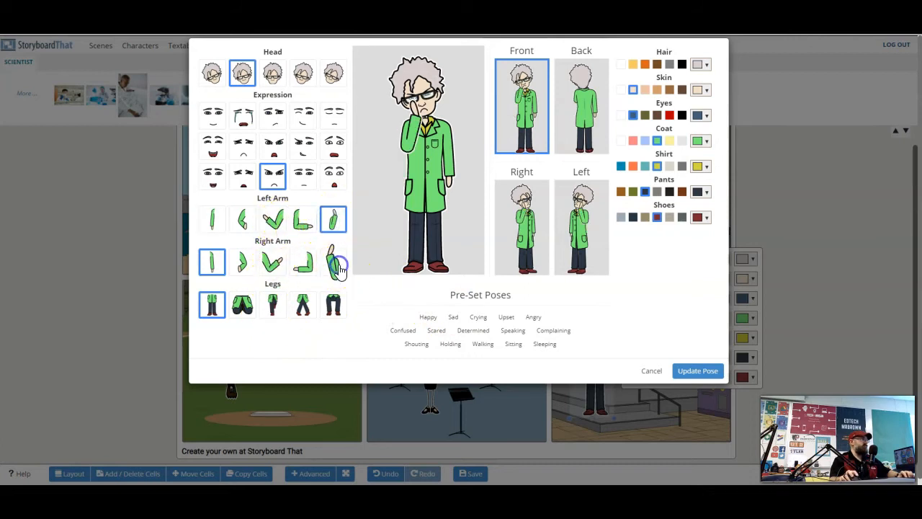
{"action": "left_click", "coordinate": [336, 267]}
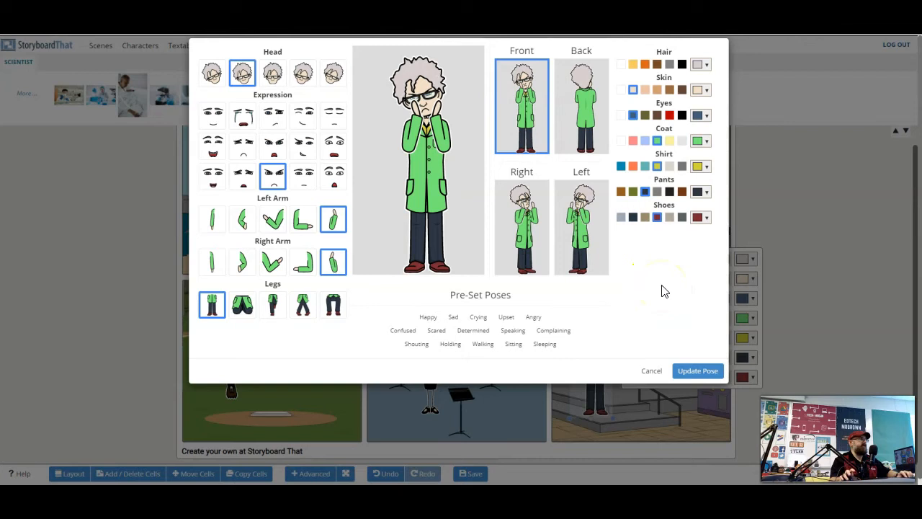
Compare the scientist's view angles and set it to face right
{"action": "left_click", "coordinate": [587, 239]}
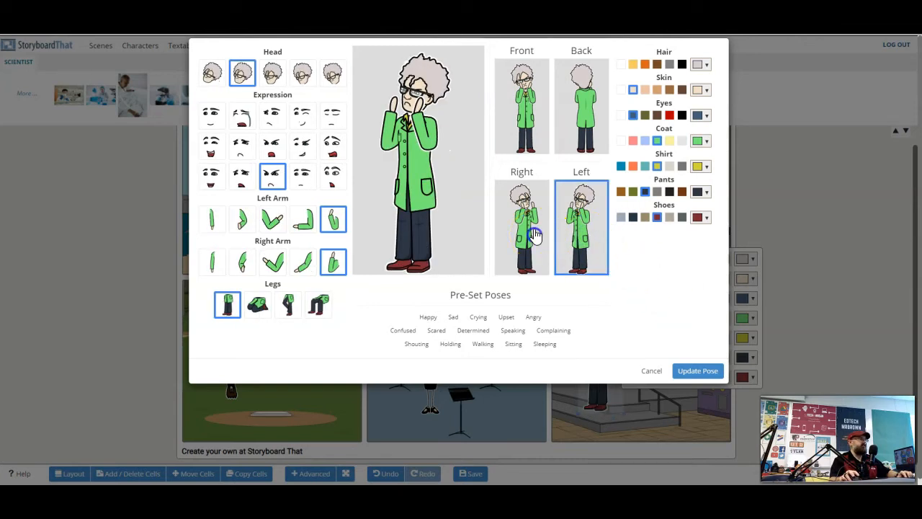
{"action": "left_click", "coordinate": [535, 234]}
{"action": "left_click", "coordinate": [587, 114]}
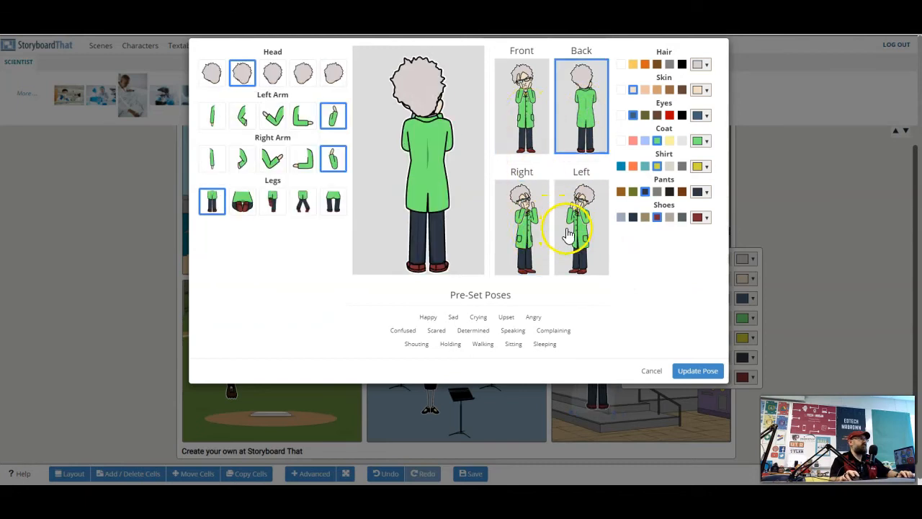
{"action": "left_click", "coordinate": [528, 229]}
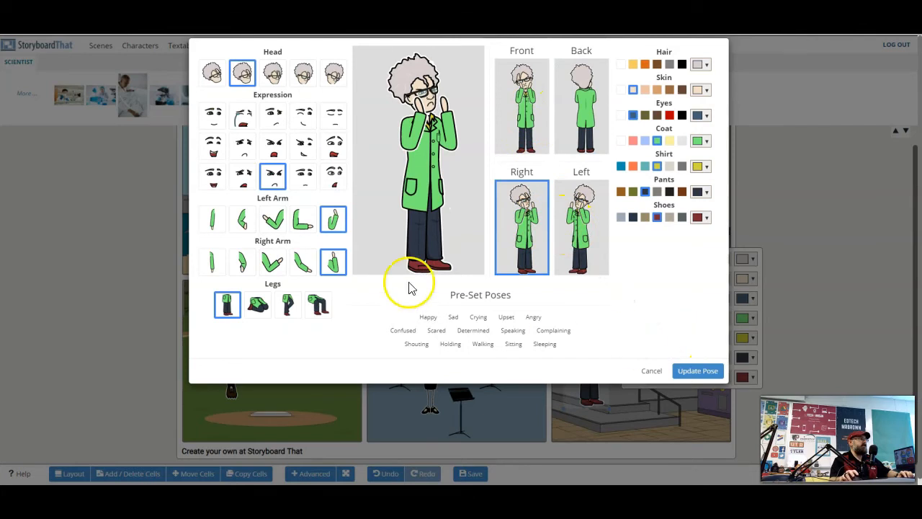
Try several leg poses, keep the standing legs and apply the updated pose to the scientist
{"action": "left_click", "coordinate": [292, 310]}
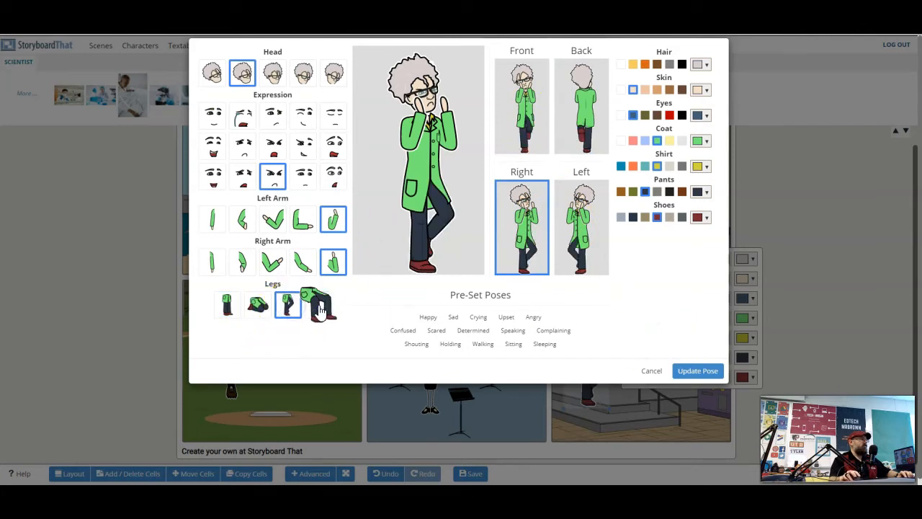
{"action": "left_click", "coordinate": [321, 308]}
{"action": "left_click", "coordinate": [264, 309]}
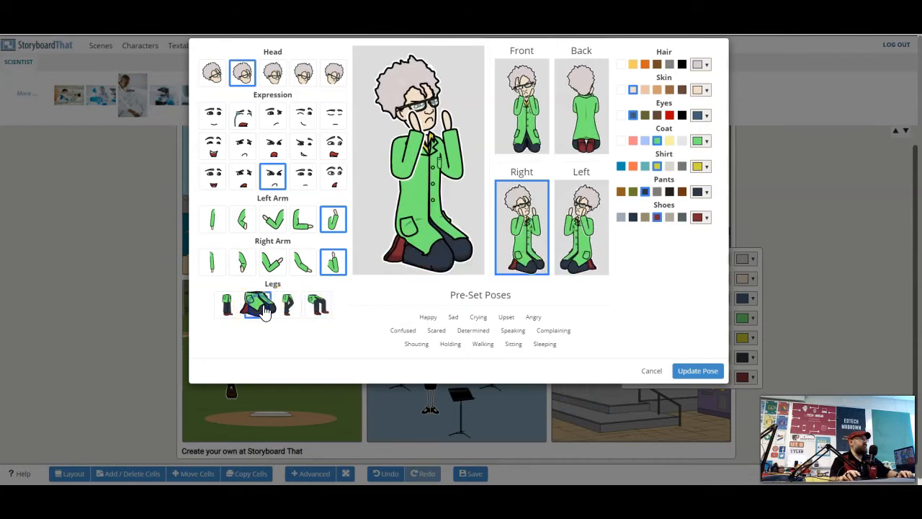
{"action": "left_click", "coordinate": [235, 311]}
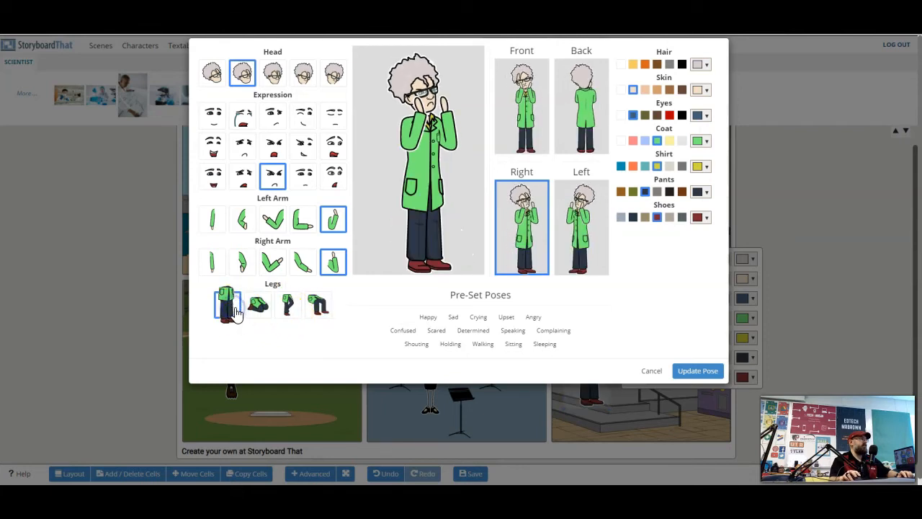
{"action": "left_click", "coordinate": [698, 371]}
{"action": "left_click", "coordinate": [821, 315]}
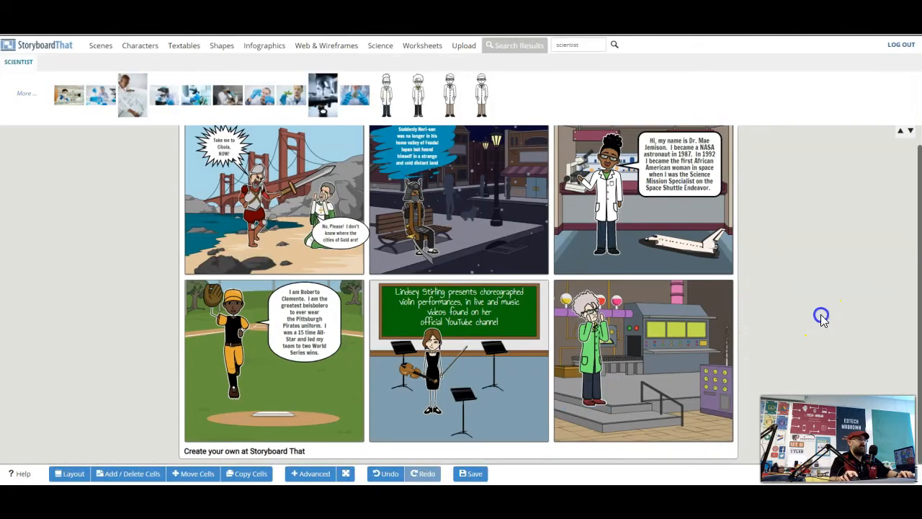
{"action": "left_click", "coordinate": [587, 337]}
{"action": "left_click_drag", "start_coordinate": [587, 332], "coordinate": [586, 331]}
Browse the Textables, Shapes, Infographics, Web & Wireframes, Science, Worksheets and Upload libraries and their sub-categories
{"action": "left_click", "coordinate": [184, 45]}
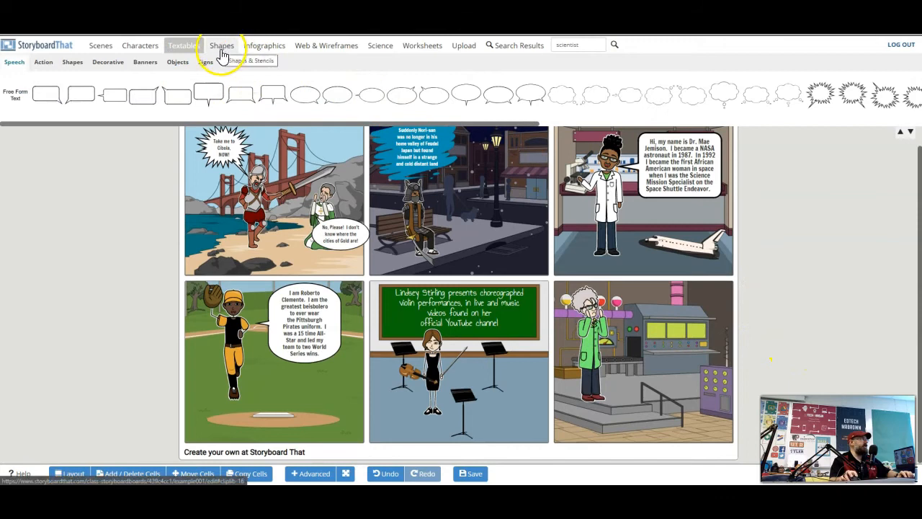
{"action": "left_click", "coordinate": [209, 66]}
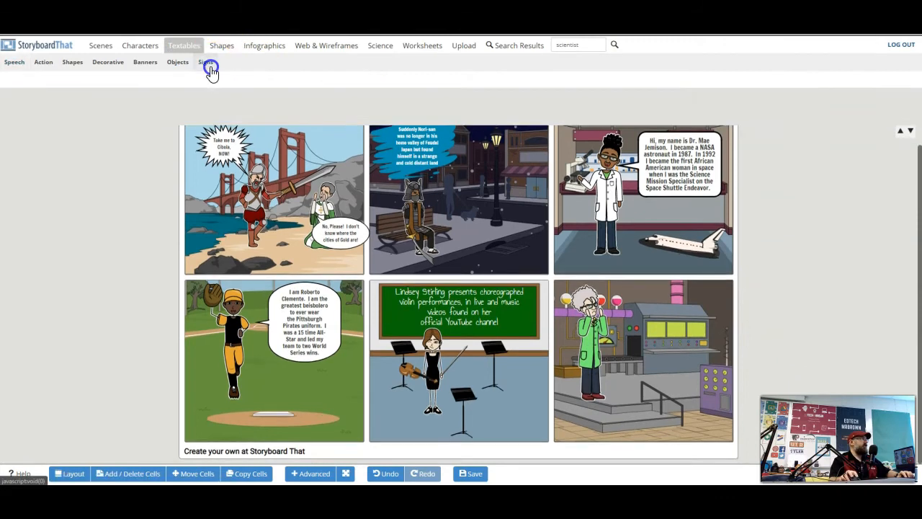
{"action": "left_click", "coordinate": [43, 64]}
{"action": "left_click", "coordinate": [72, 63]}
{"action": "left_click", "coordinate": [107, 64]}
{"action": "left_click", "coordinate": [145, 63]}
{"action": "left_click", "coordinate": [176, 63]}
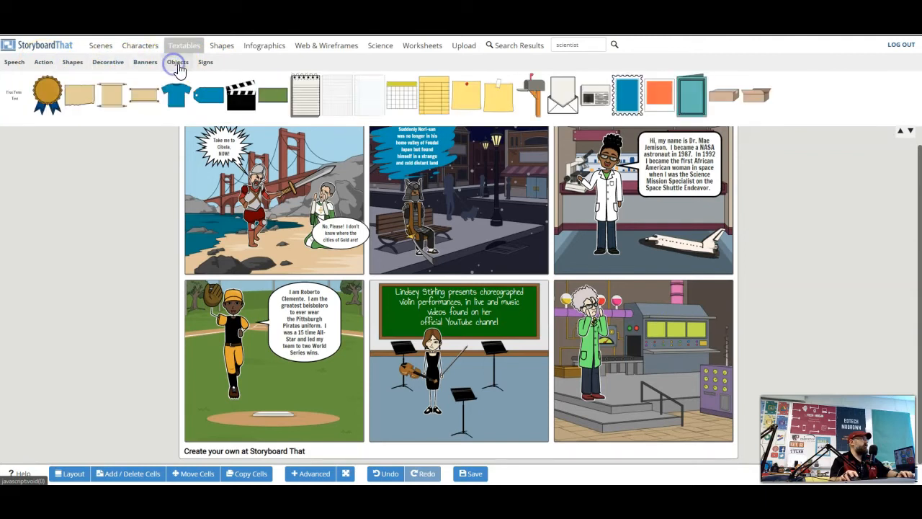
{"action": "left_click", "coordinate": [206, 63]}
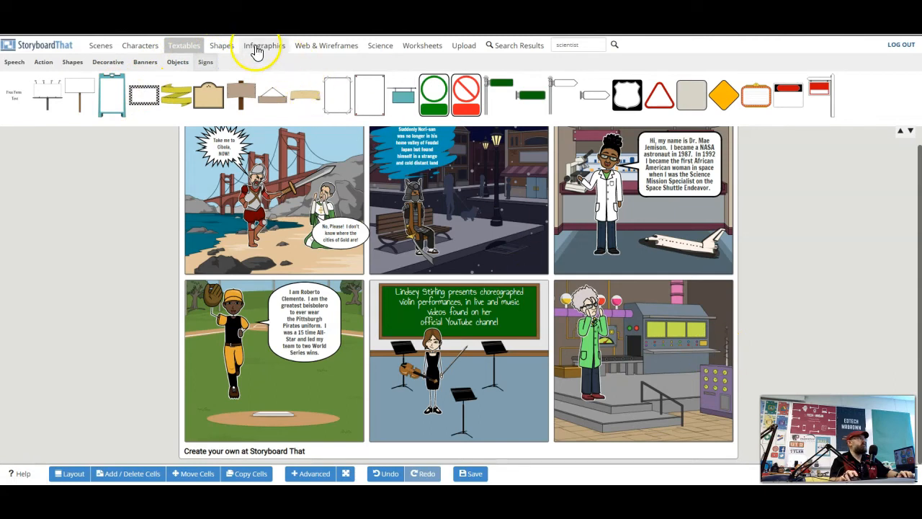
{"action": "left_click", "coordinate": [223, 51]}
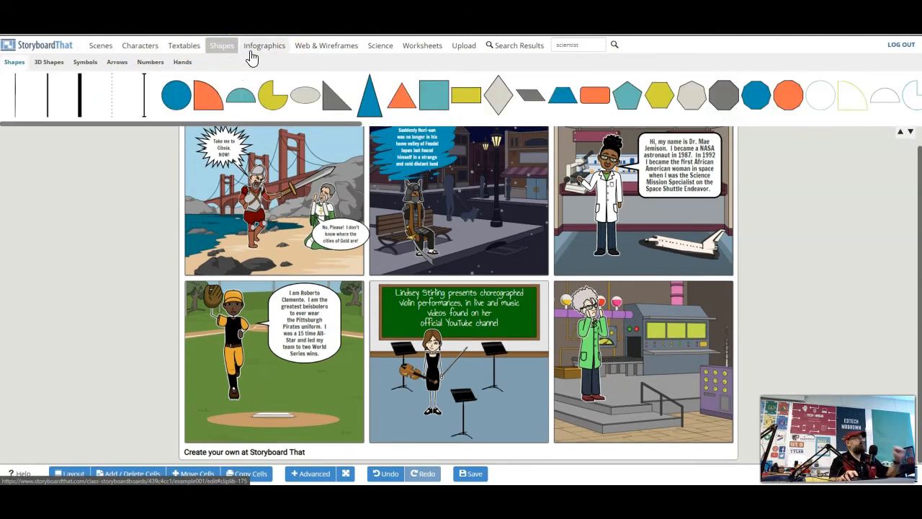
{"action": "left_click", "coordinate": [264, 46]}
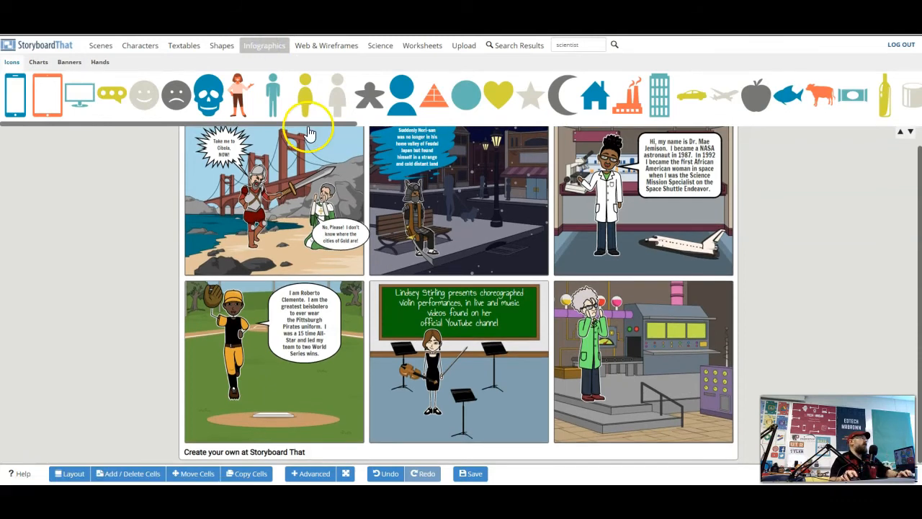
{"action": "left_click_drag", "start_coordinate": [306, 125], "coordinate": [248, 160]}
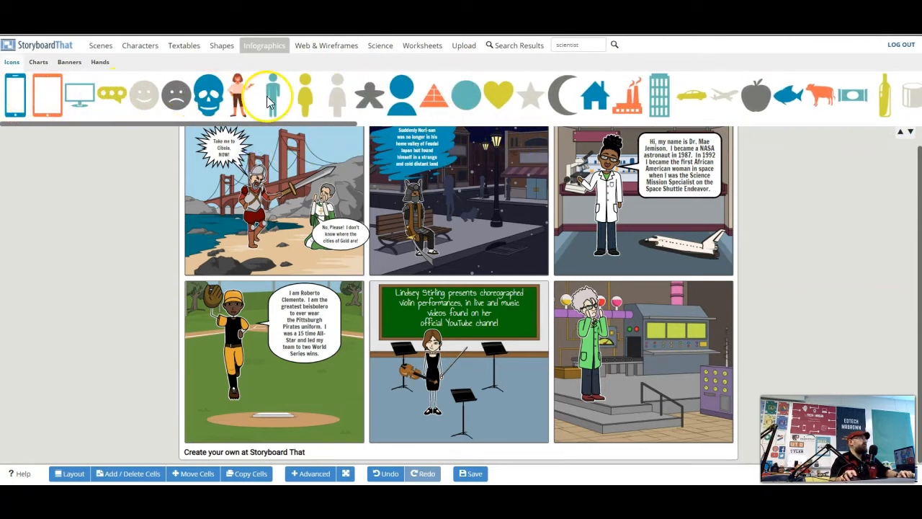
{"action": "left_click", "coordinate": [337, 46]}
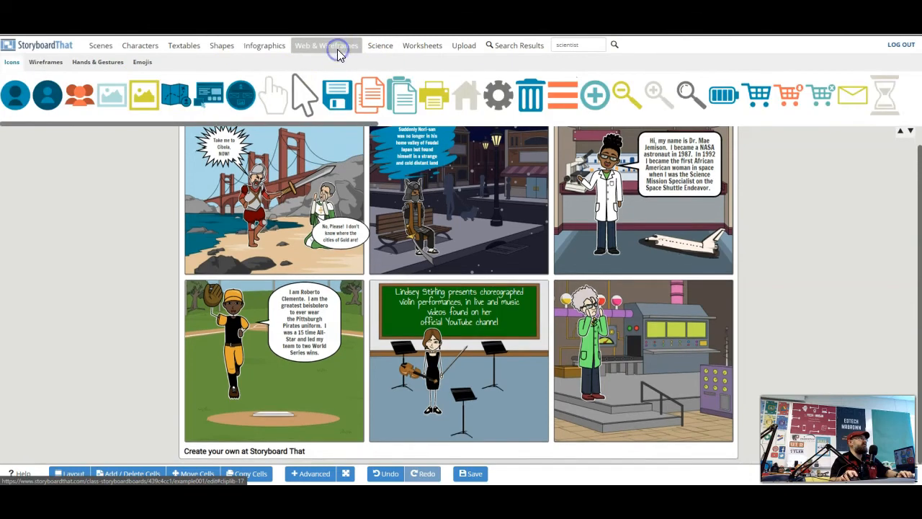
{"action": "left_click_drag", "start_coordinate": [221, 127], "coordinate": [869, 123]}
{"action": "left_click", "coordinate": [381, 45]}
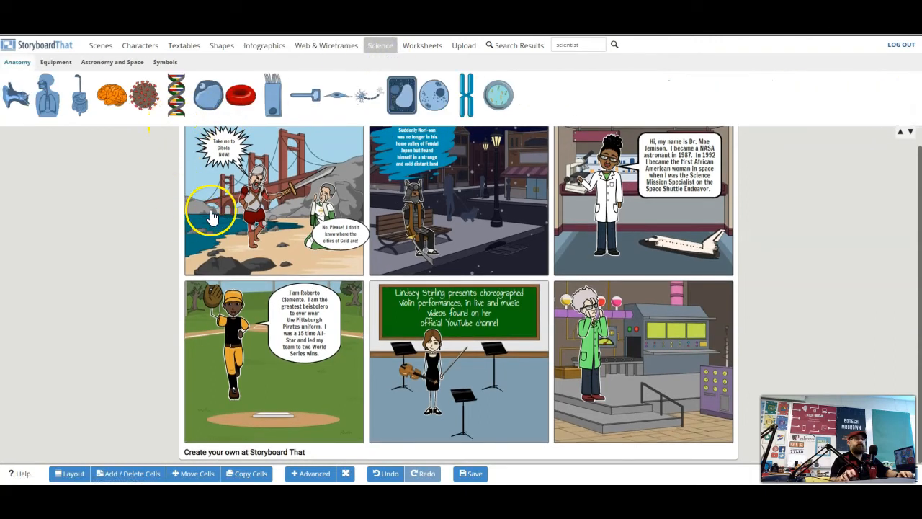
{"action": "left_click", "coordinate": [423, 46]}
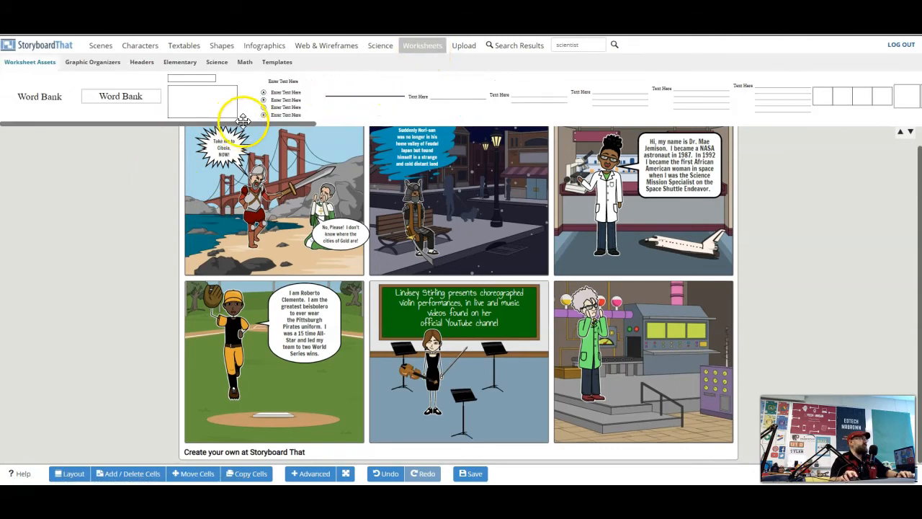
{"action": "left_click_drag", "start_coordinate": [245, 123], "coordinate": [549, 127]}
{"action": "left_click", "coordinate": [465, 47]}
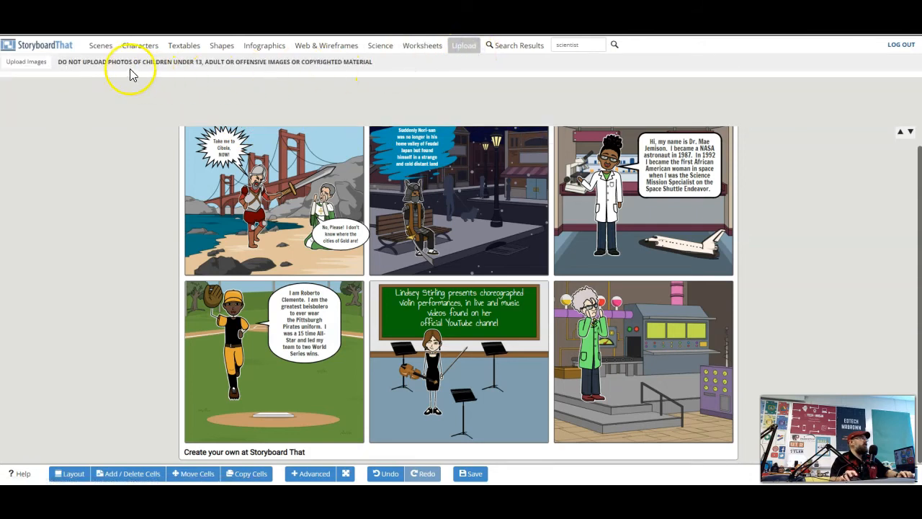
{"action": "left_click", "coordinate": [511, 50]}
Browse the character categories from Adults through Animals, scrolling through each collection
{"action": "left_click", "coordinate": [140, 45]}
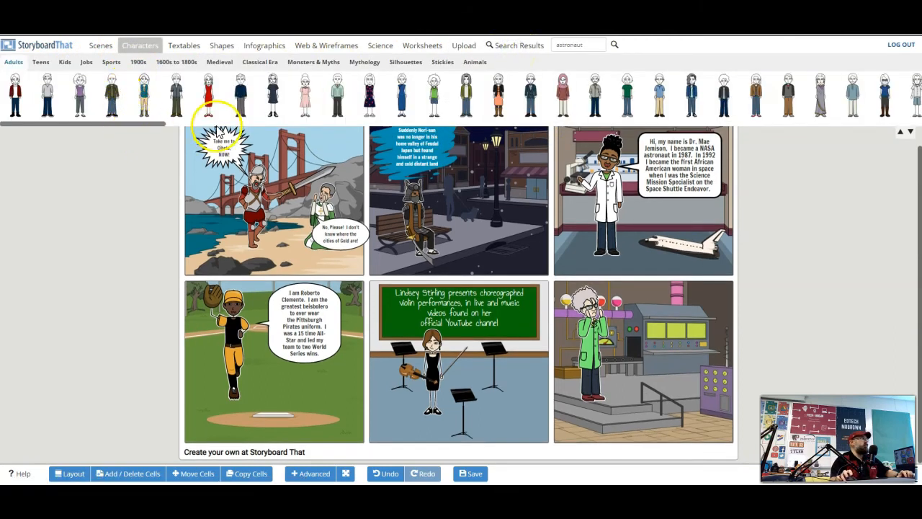
{"action": "left_click", "coordinate": [42, 62]}
{"action": "left_click", "coordinate": [64, 62]}
{"action": "left_click", "coordinate": [86, 62]}
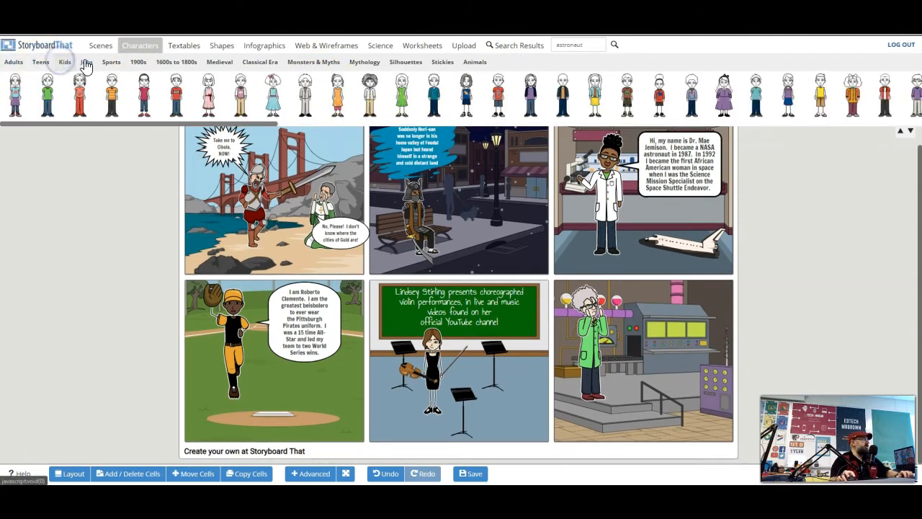
{"action": "left_click", "coordinate": [111, 62]}
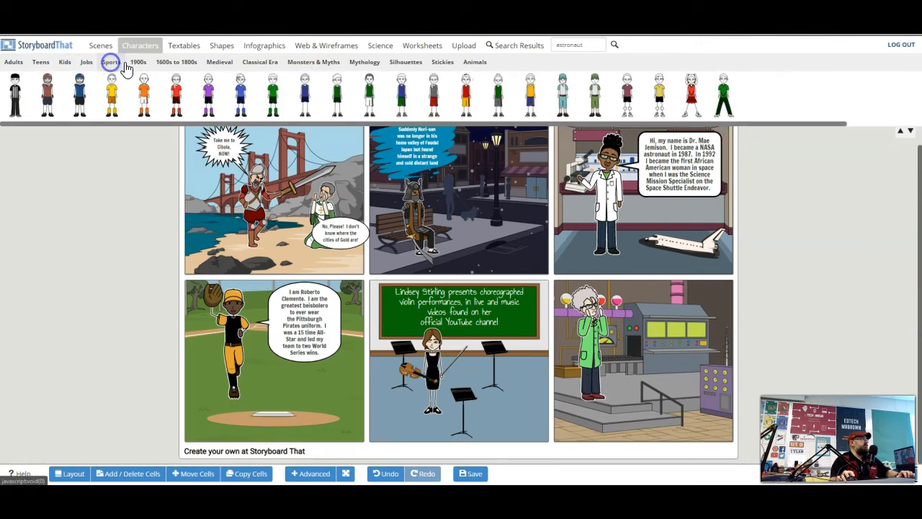
{"action": "left_click", "coordinate": [138, 62]}
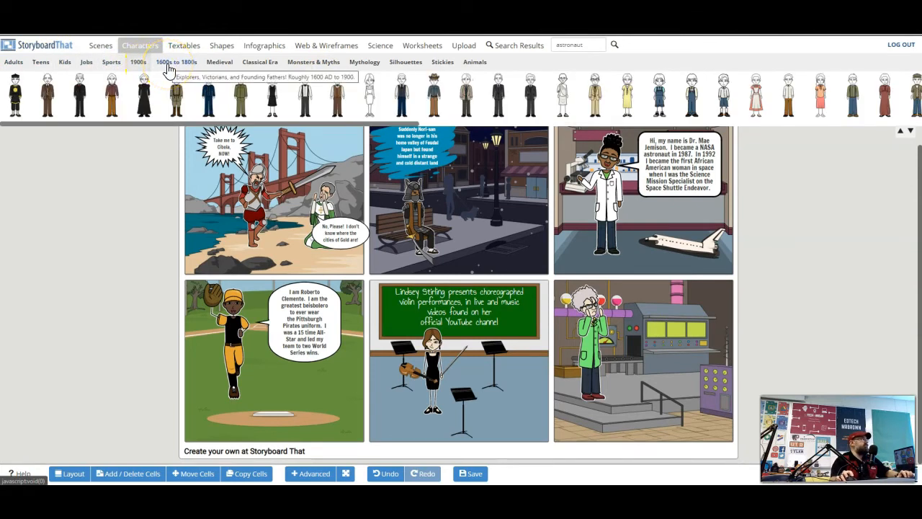
{"action": "left_click", "coordinate": [169, 64]}
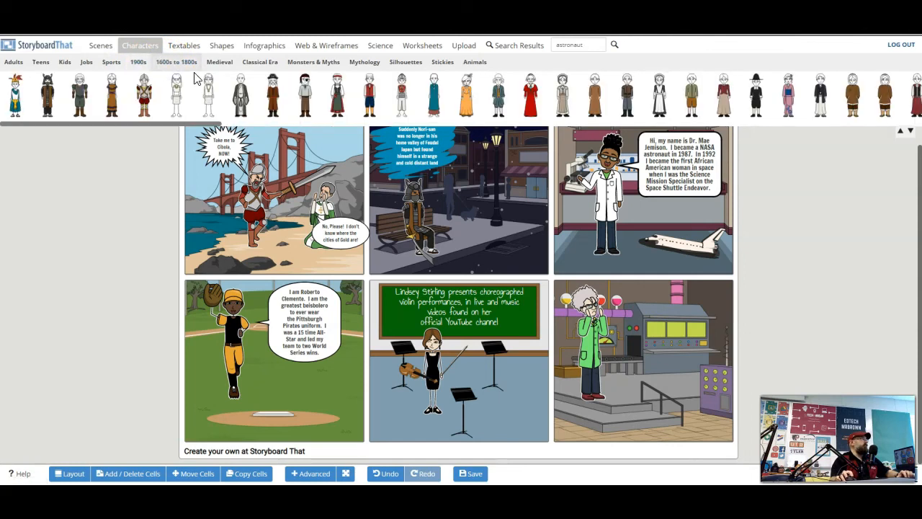
{"action": "left_click", "coordinate": [219, 63]}
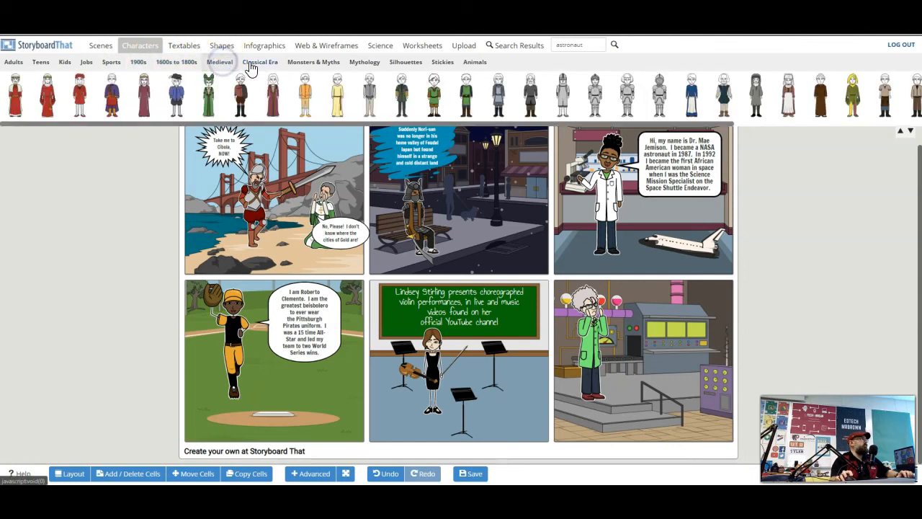
{"action": "left_click", "coordinate": [258, 68]}
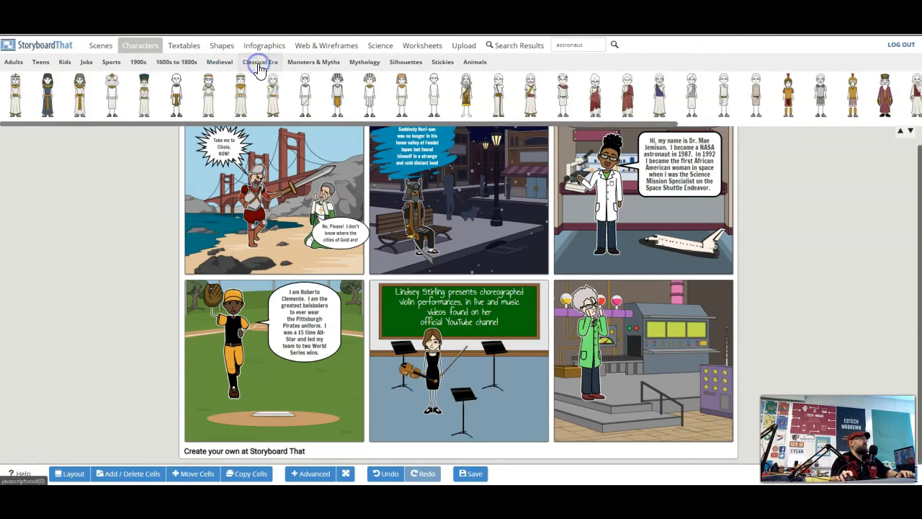
{"action": "left_click", "coordinate": [312, 64]}
{"action": "left_click", "coordinate": [268, 88]}
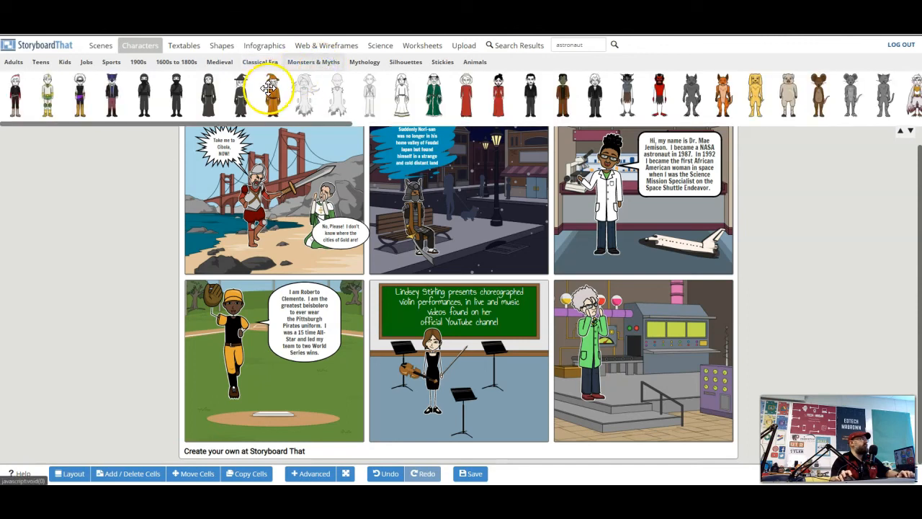
{"action": "left_click_drag", "start_coordinate": [294, 124], "coordinate": [760, 140]}
{"action": "left_click", "coordinate": [406, 62]}
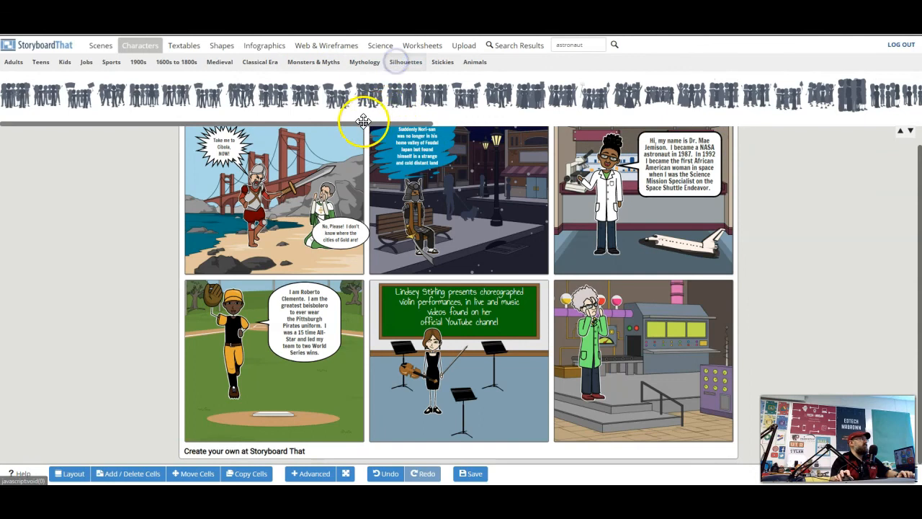
{"action": "left_click_drag", "start_coordinate": [319, 124], "coordinate": [751, 124]}
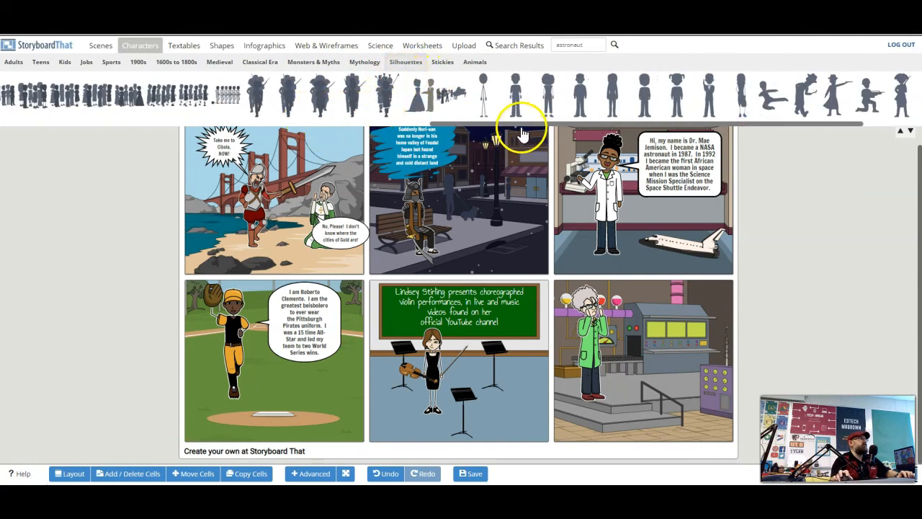
{"action": "left_click", "coordinate": [442, 62]}
{"action": "left_click_drag", "start_coordinate": [460, 128], "coordinate": [593, 128]}
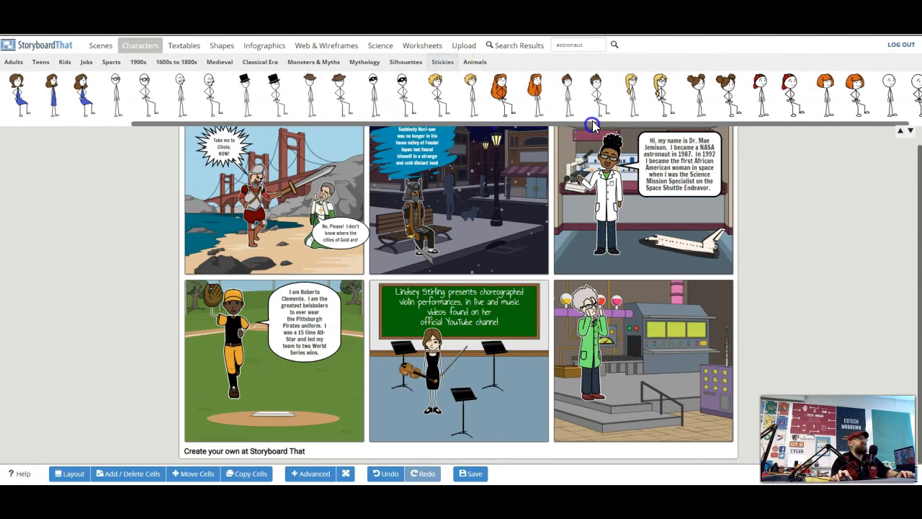
{"action": "left_click", "coordinate": [477, 66]}
{"action": "left_click_drag", "start_coordinate": [83, 130], "coordinate": [825, 293]}
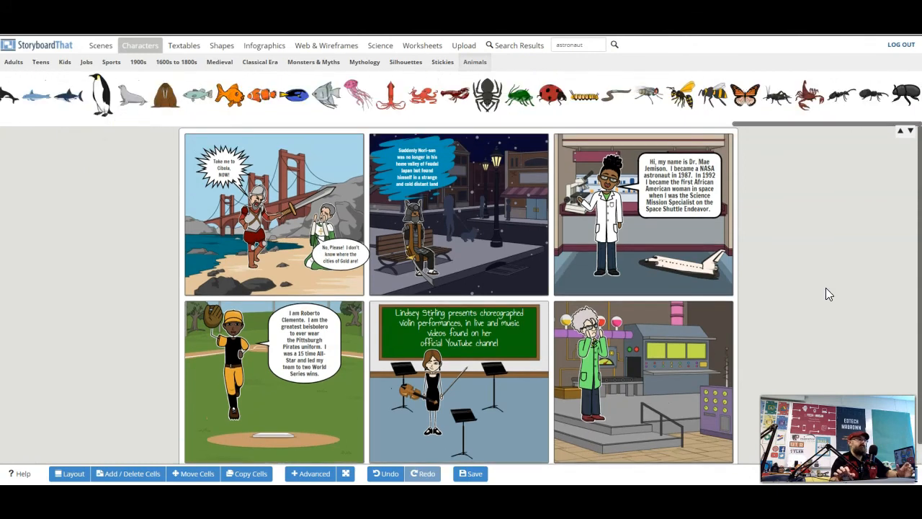